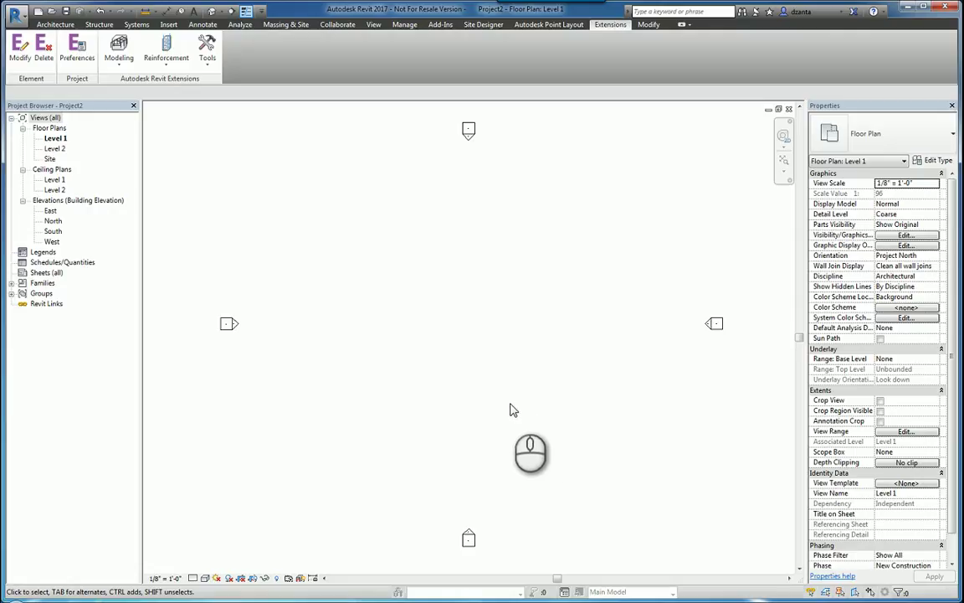
- Draw a 22' 6" long Generic - 8" wall near the centre of the plan
click(121, 70)
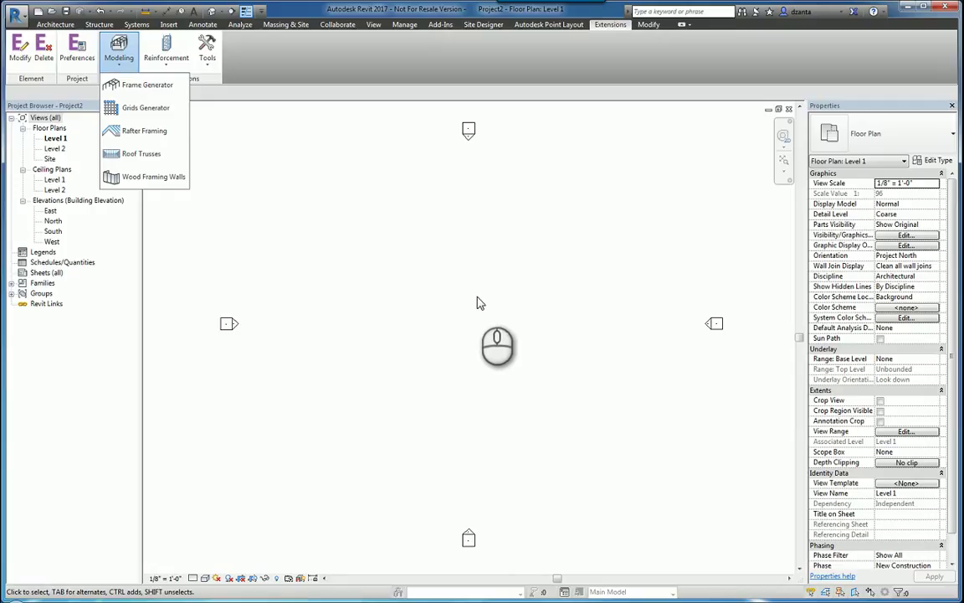
click(477, 296)
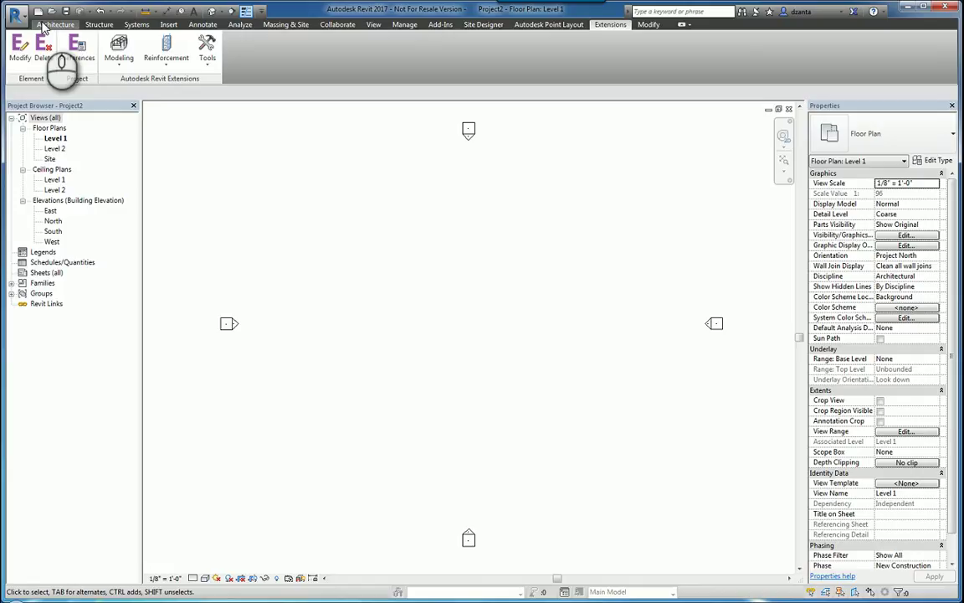
click(47, 27)
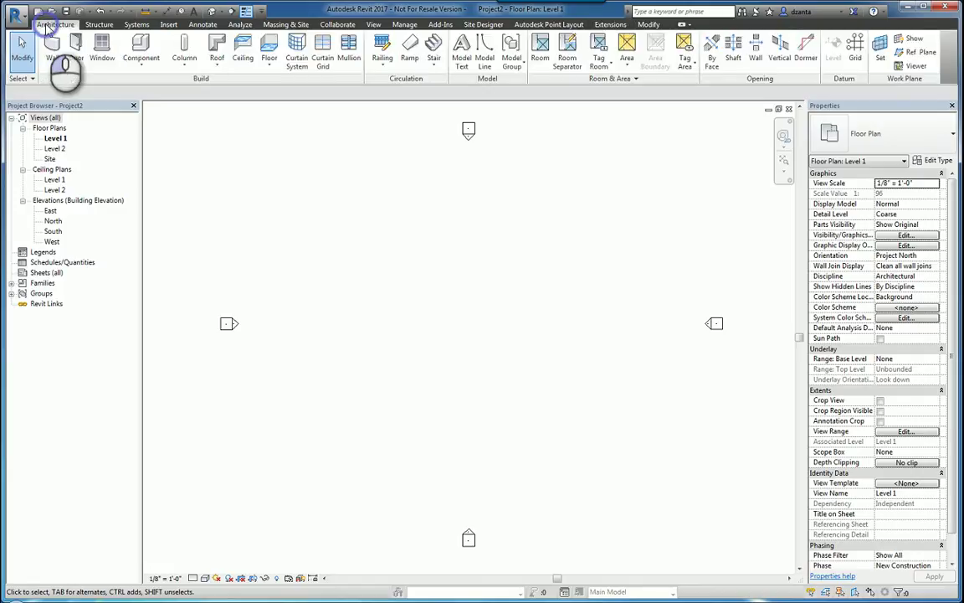
click(50, 47)
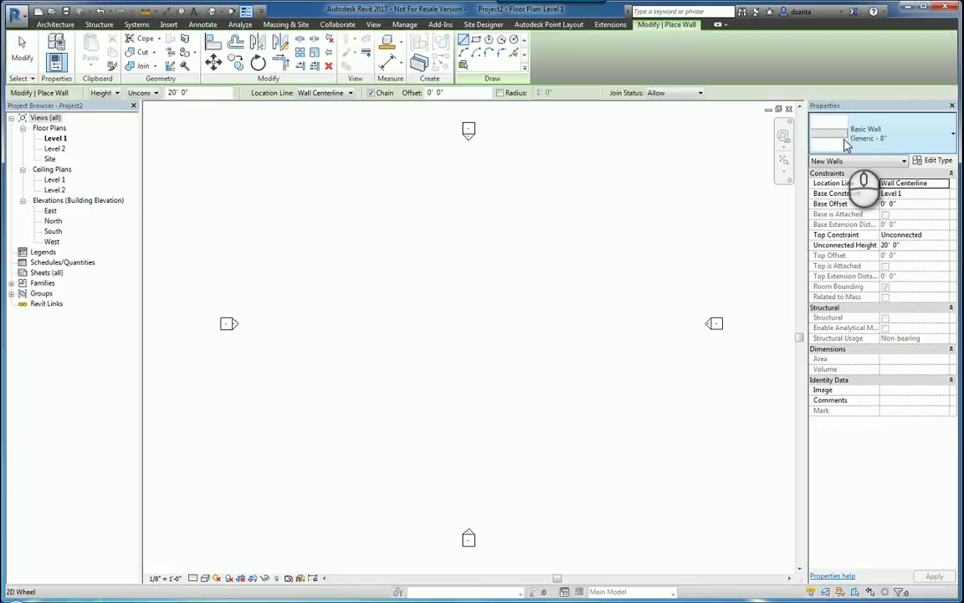
click(435, 326)
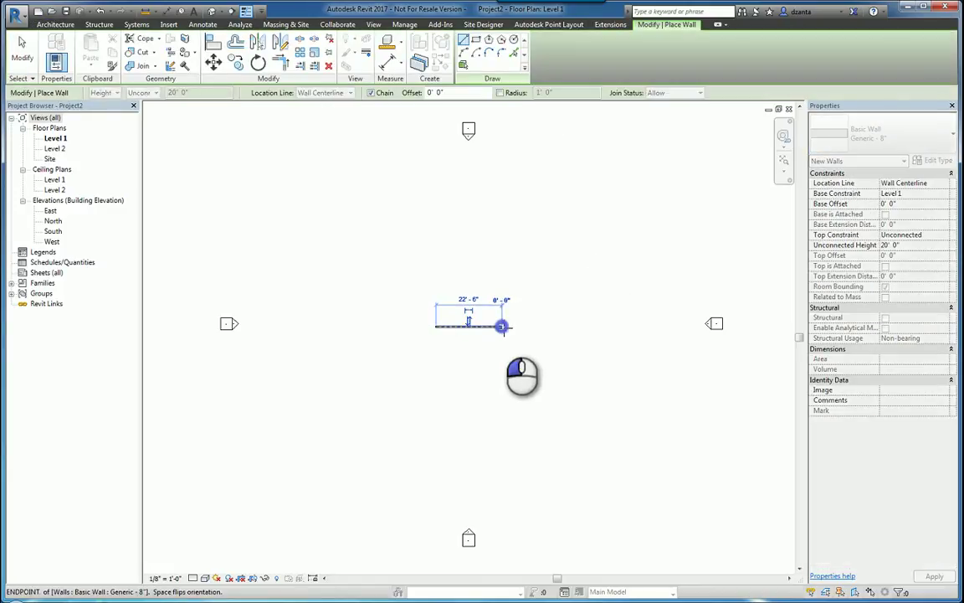
click(502, 326)
key(Escape)
key(Escape)
- Show the wall in the default 3D view, select it, and browse the Extensions modeling lists
click(212, 11)
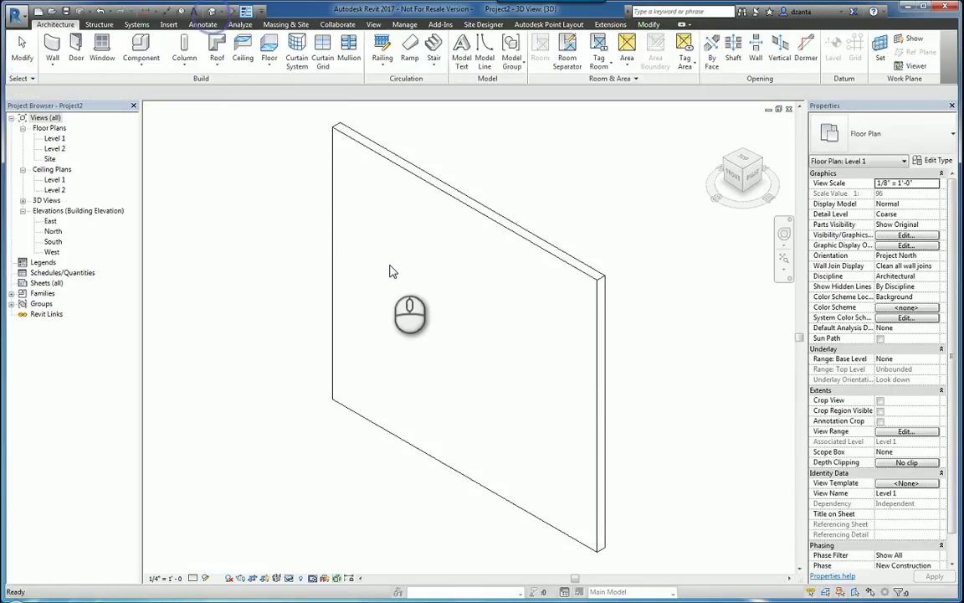
click(502, 233)
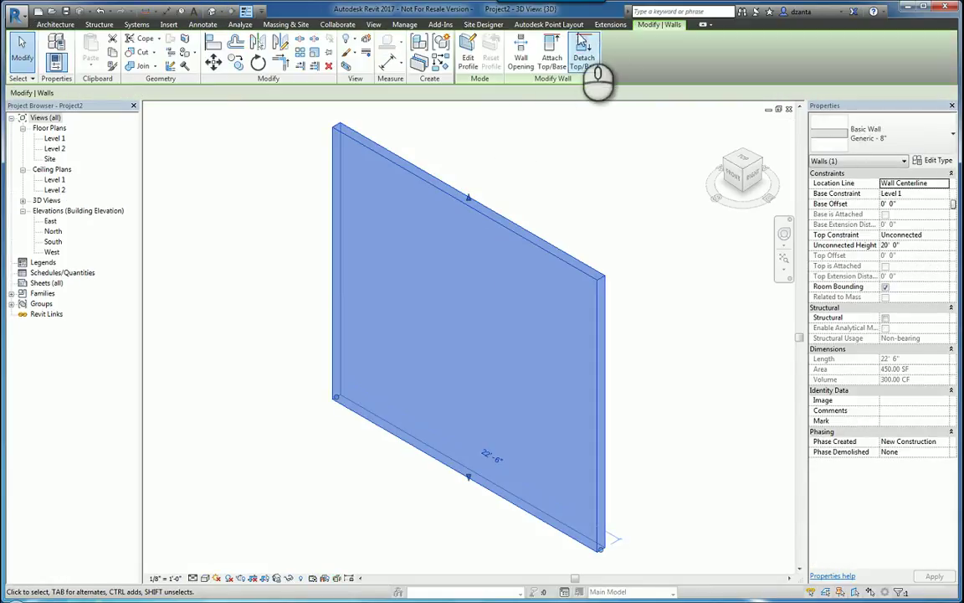
click(610, 24)
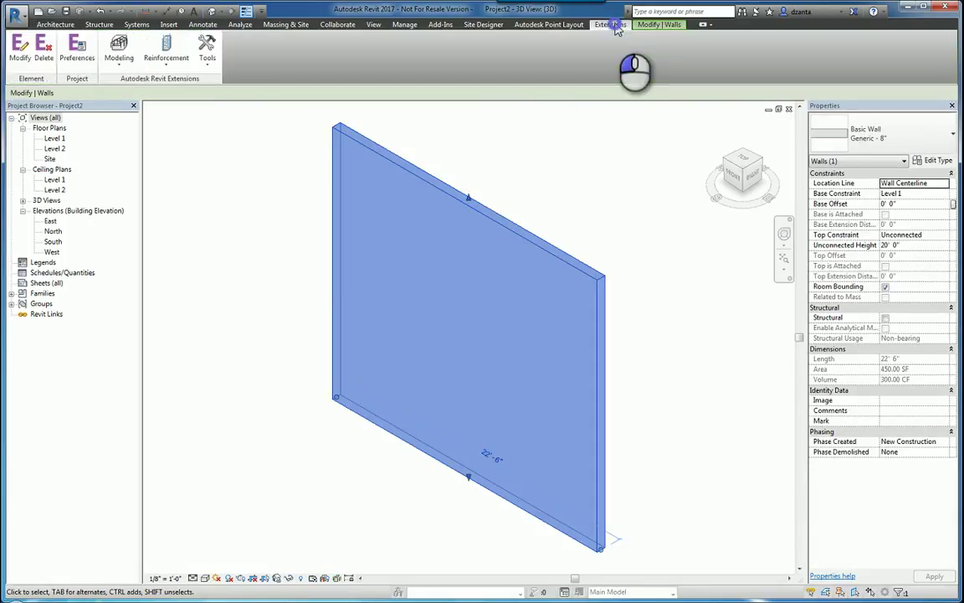
click(120, 59)
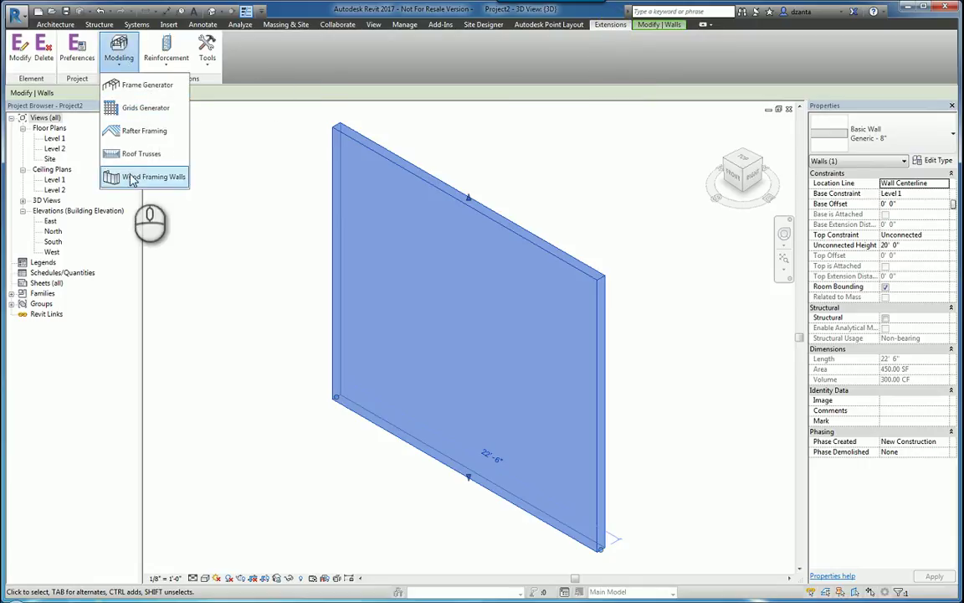
click(165, 58)
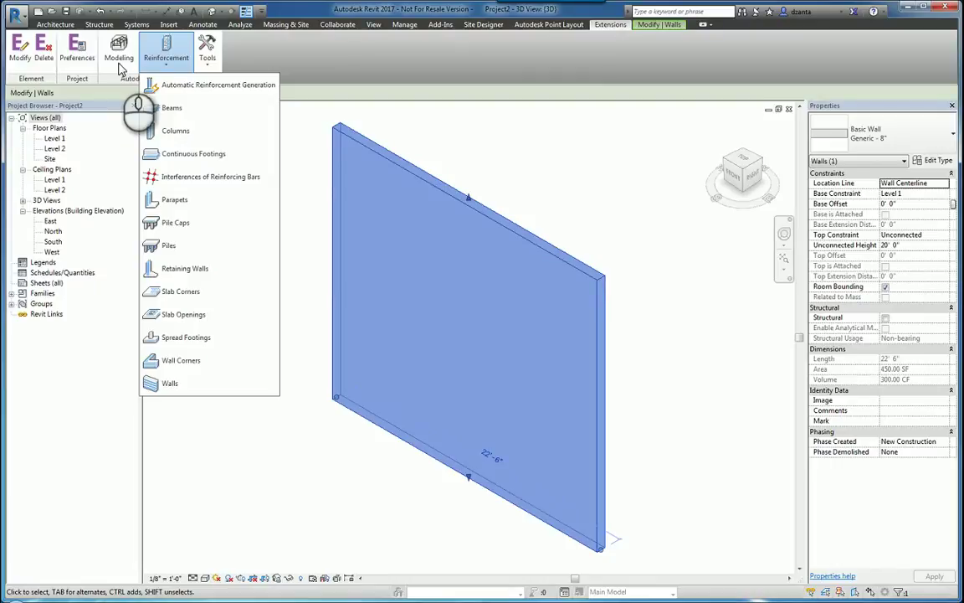
click(120, 65)
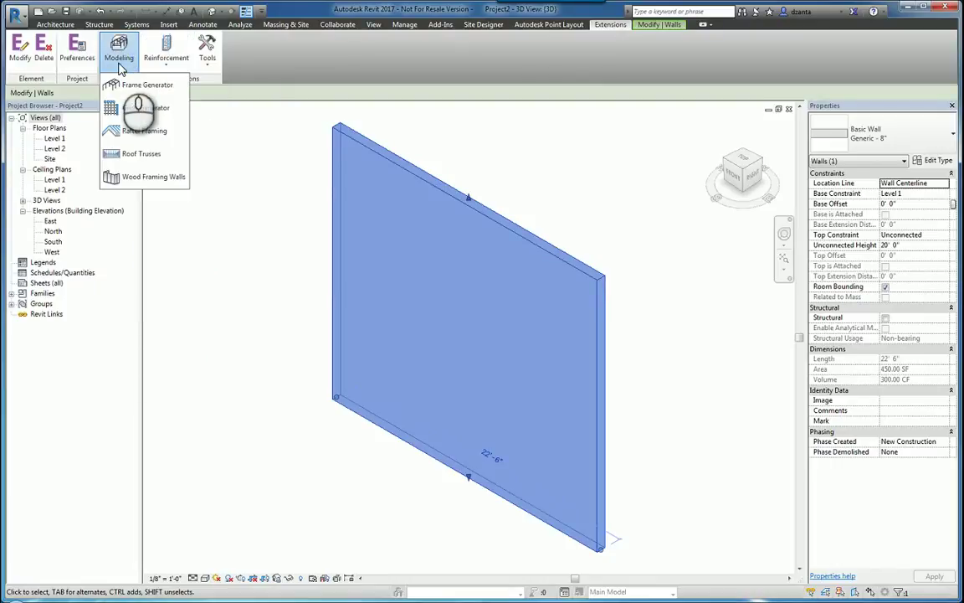
- Open Wood Framing Walls for the Generic - 8" wall and move the dialog aside
click(151, 178)
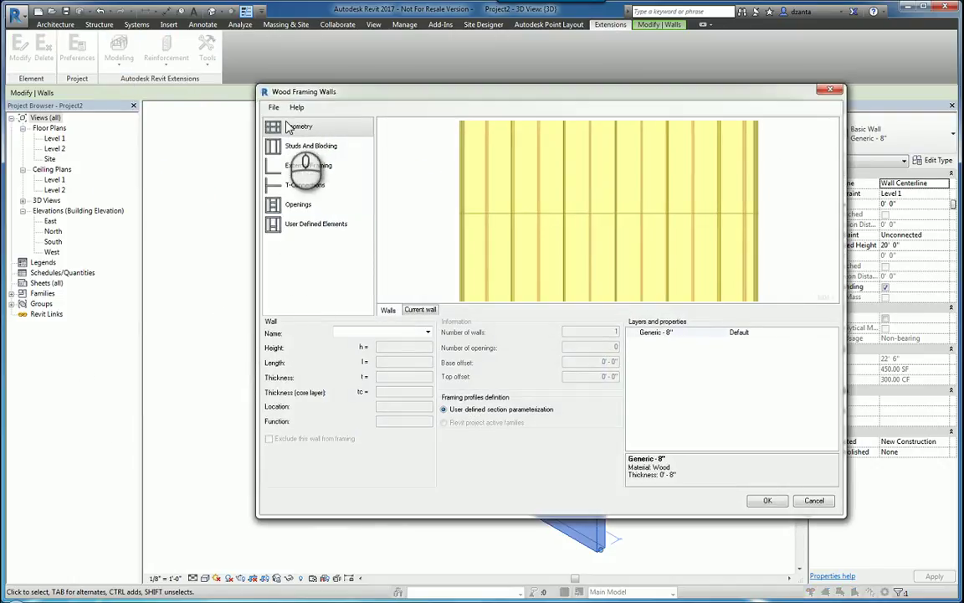
drag(305, 90, 157, 106)
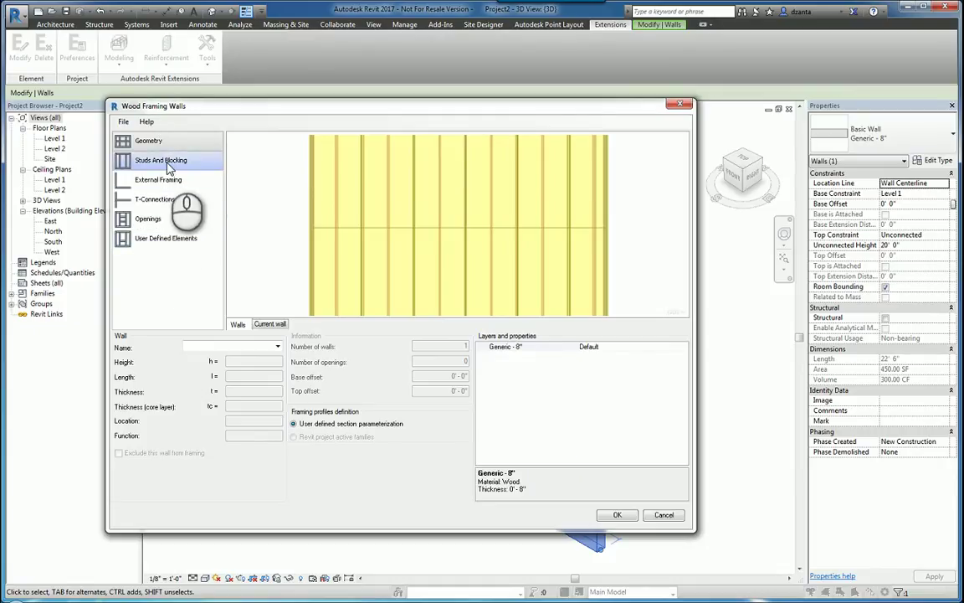
- Cancel the framing dialog and place a door near the wall's left end
click(654, 515)
click(665, 414)
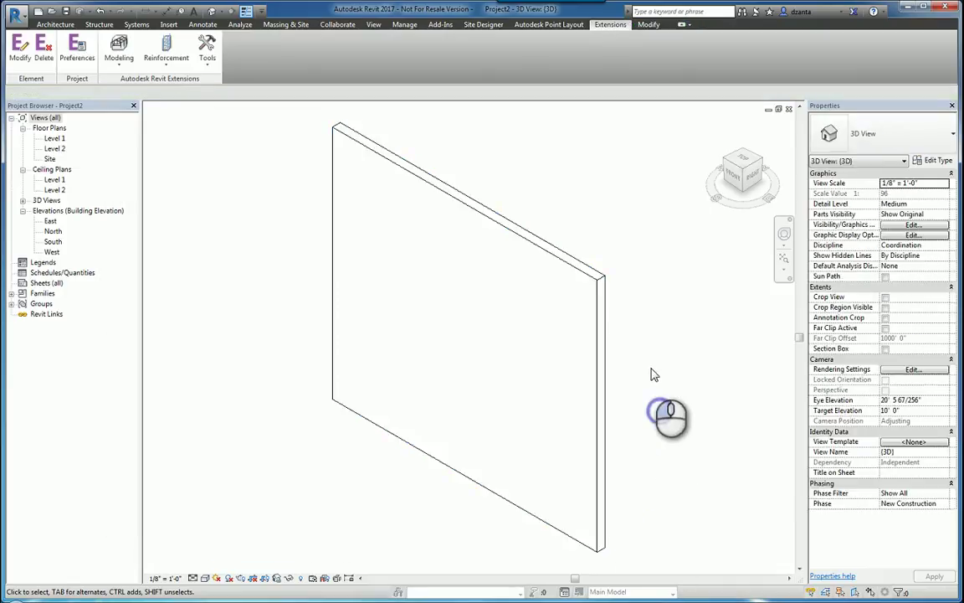
click(66, 25)
click(77, 48)
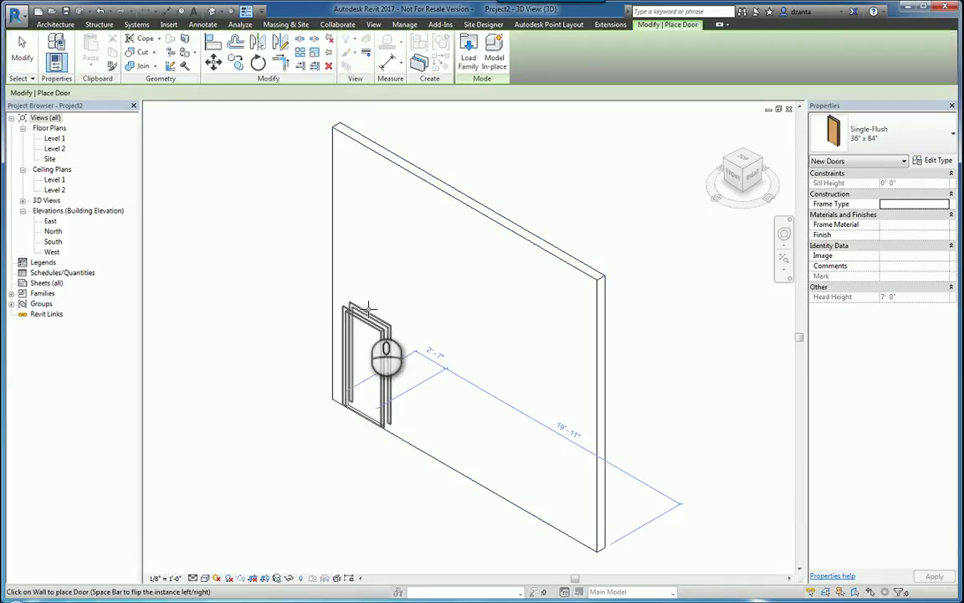
click(365, 308)
click(22, 52)
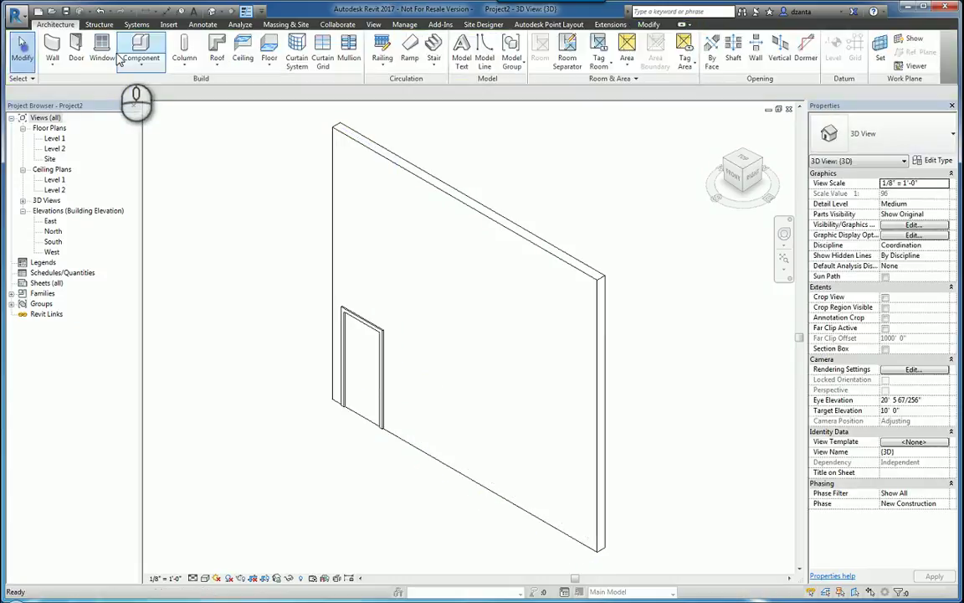
- Place four fixed windows along the wall
click(465, 318)
click(476, 416)
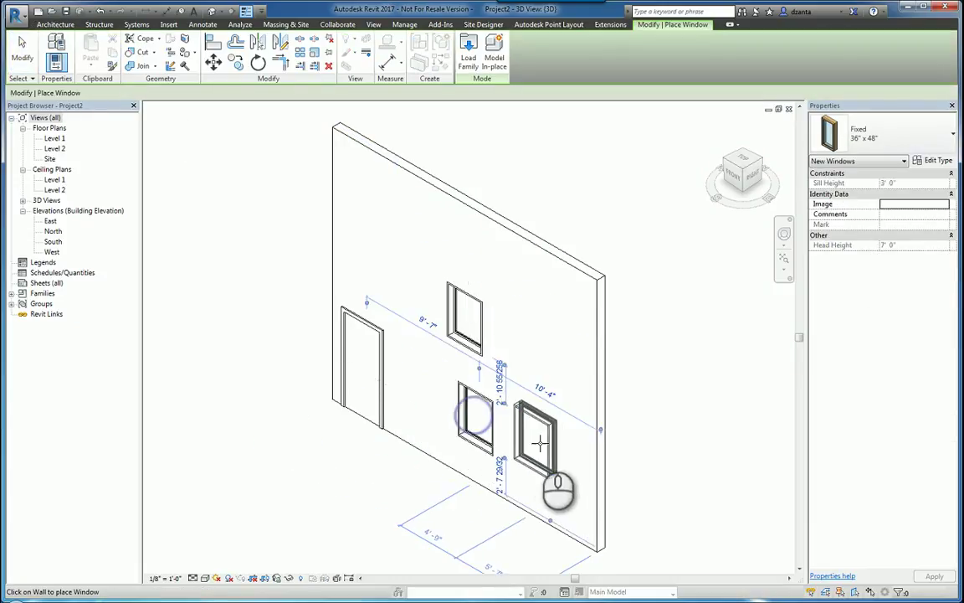
click(567, 350)
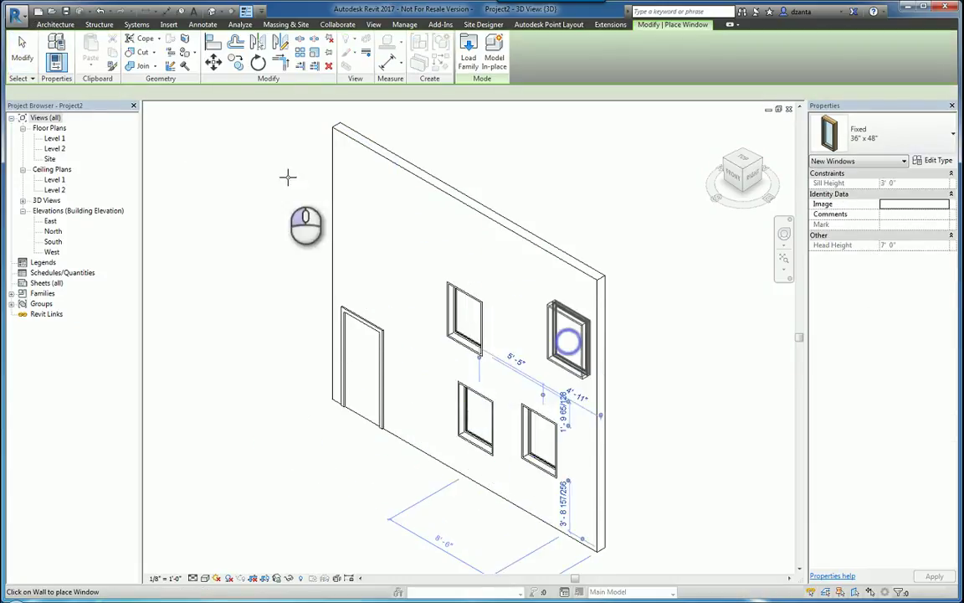
click(21, 52)
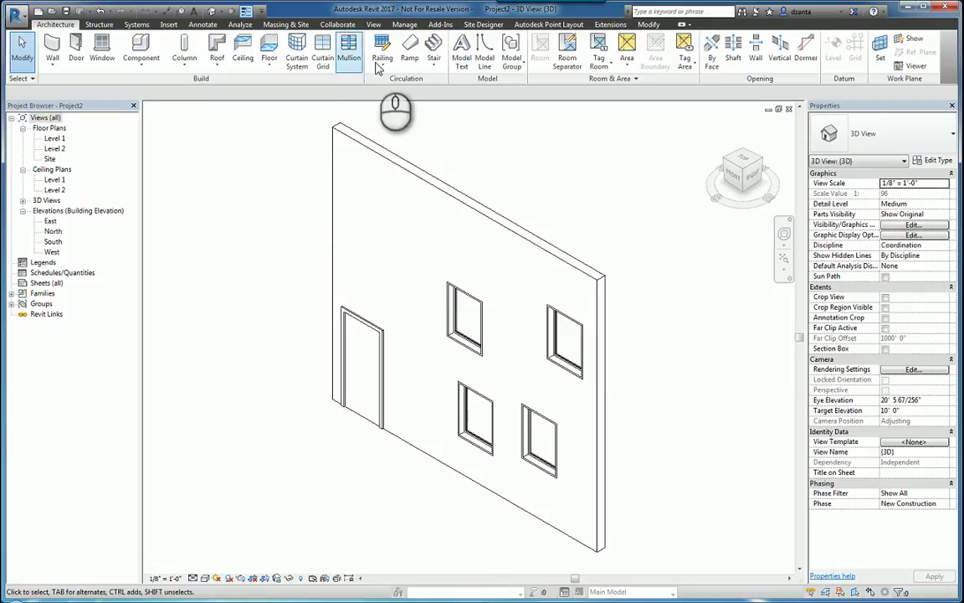
- Select the wall with its openings and reopen Wood Framing Walls
click(536, 25)
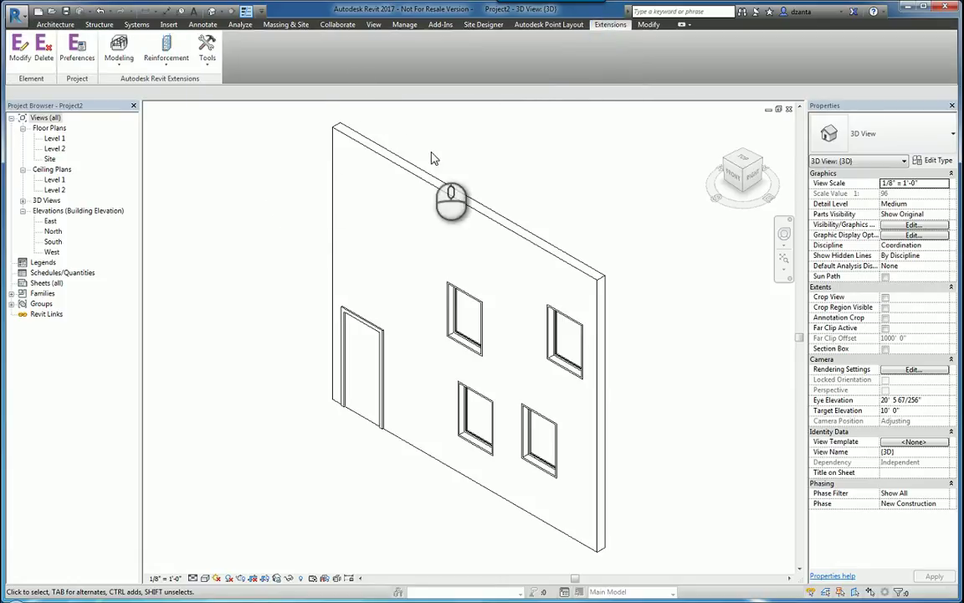
click(427, 189)
click(610, 24)
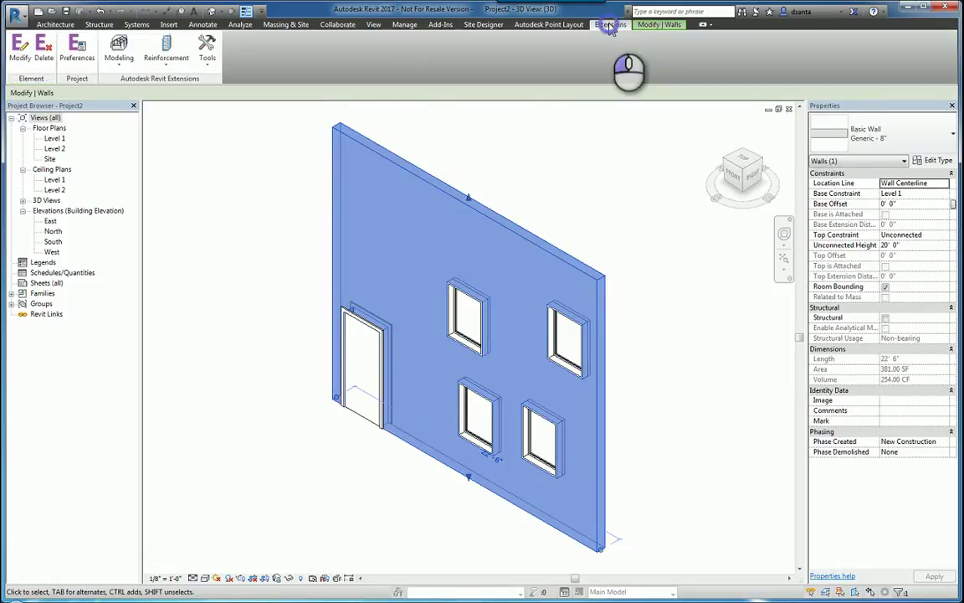
click(119, 52)
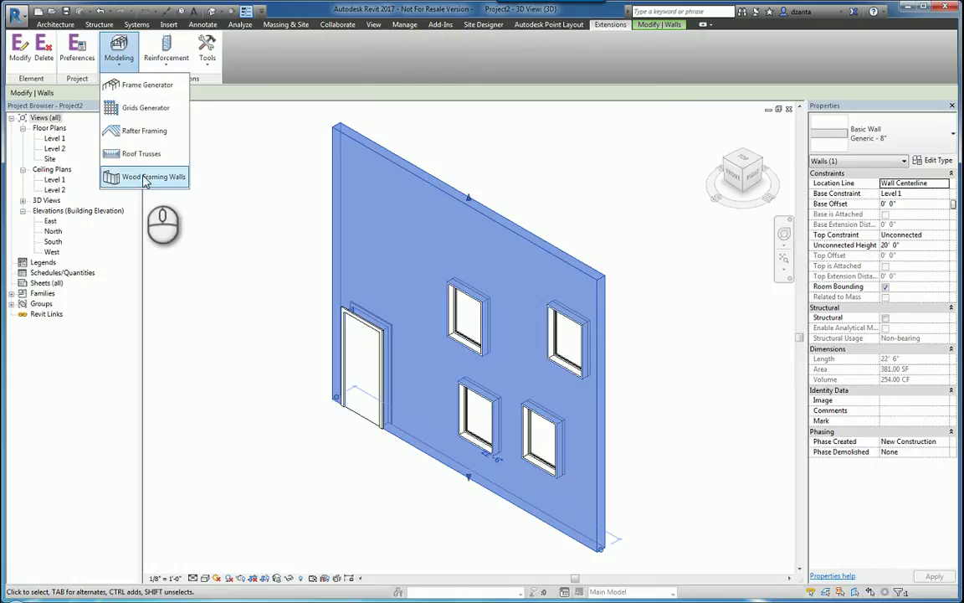
click(149, 177)
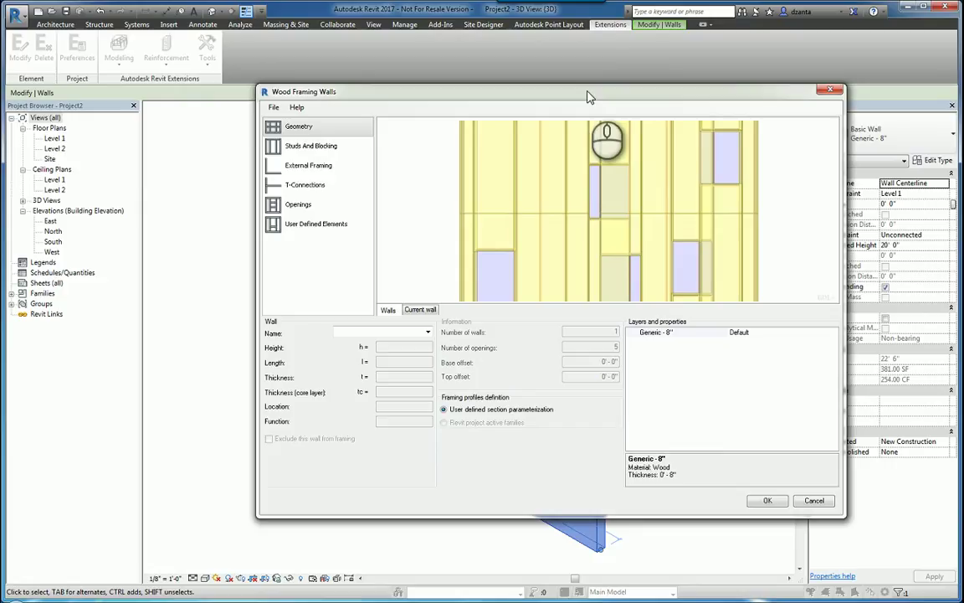
- Choose Wall_1_Generic - 8" from the Name list in the framing dialog
drag(588, 98, 525, 140)
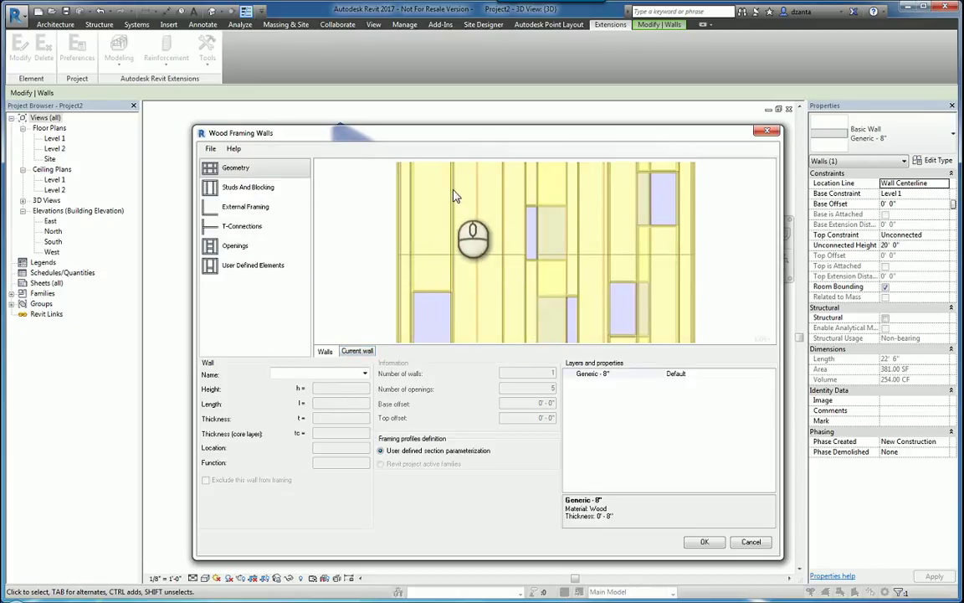
click(365, 375)
click(358, 384)
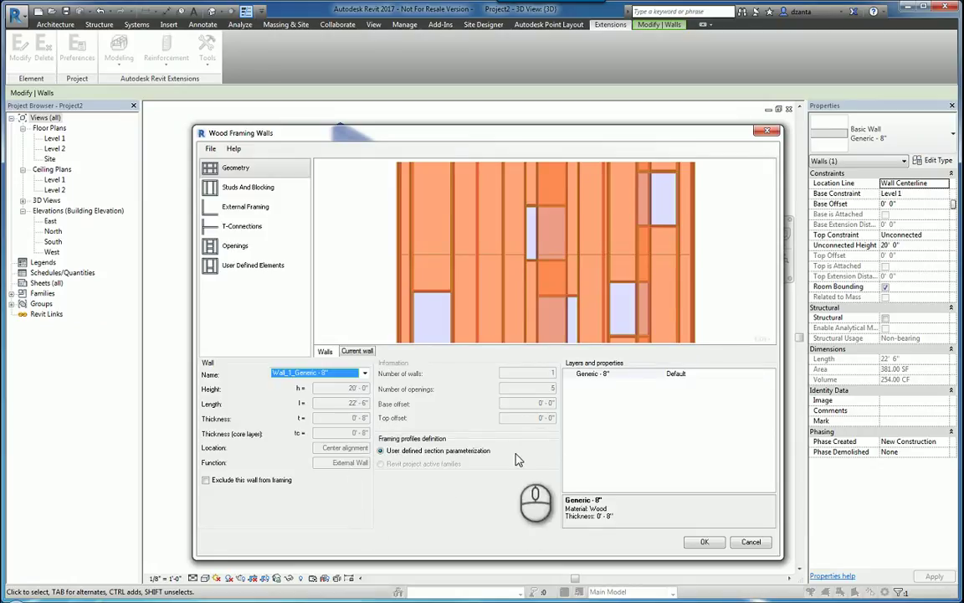
- On Studs And Blocking, set 1 stud over openings and 2 studs beneath
click(272, 189)
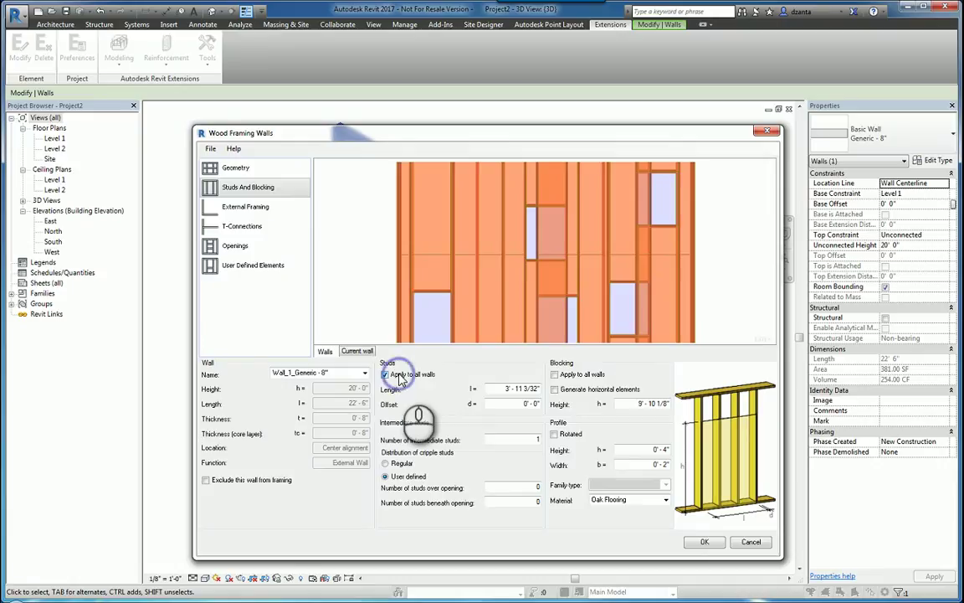
drag(489, 388, 542, 390)
click(532, 404)
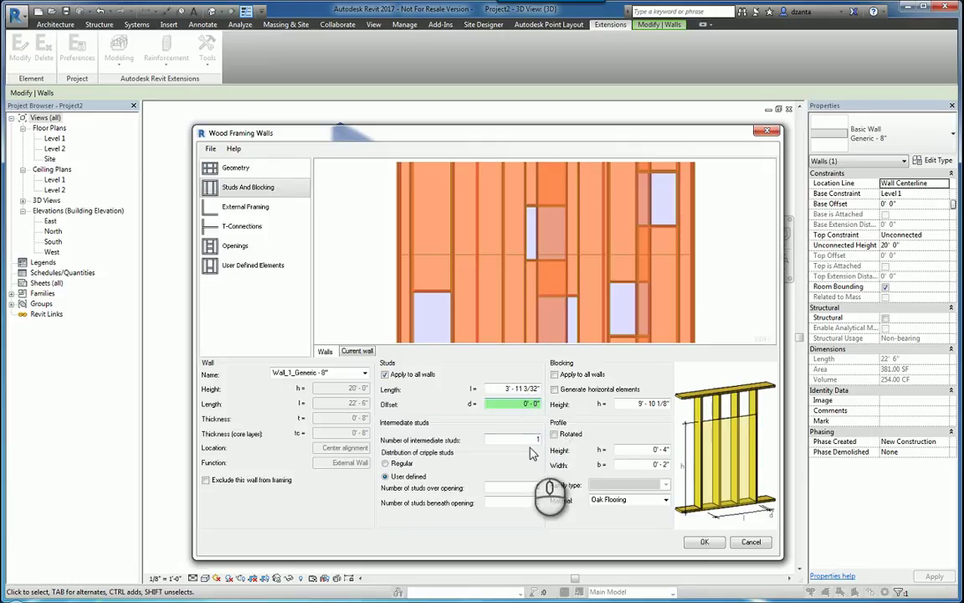
click(532, 440)
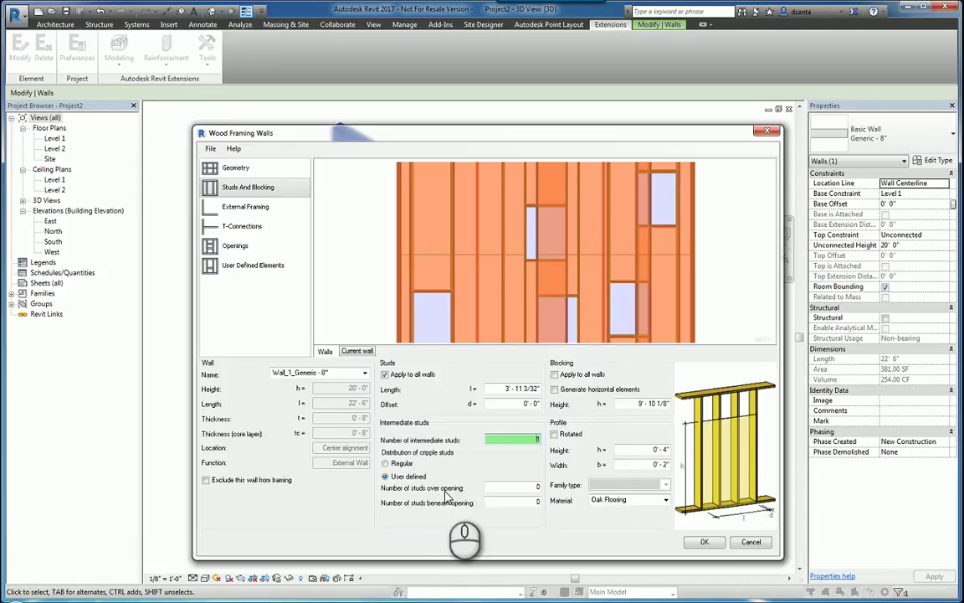
click(535, 488)
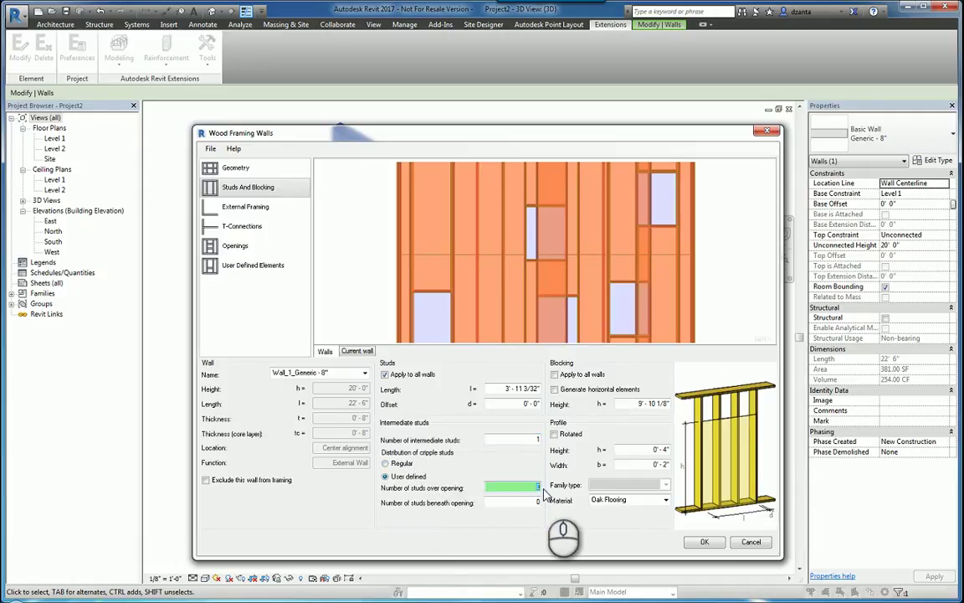
text(1)
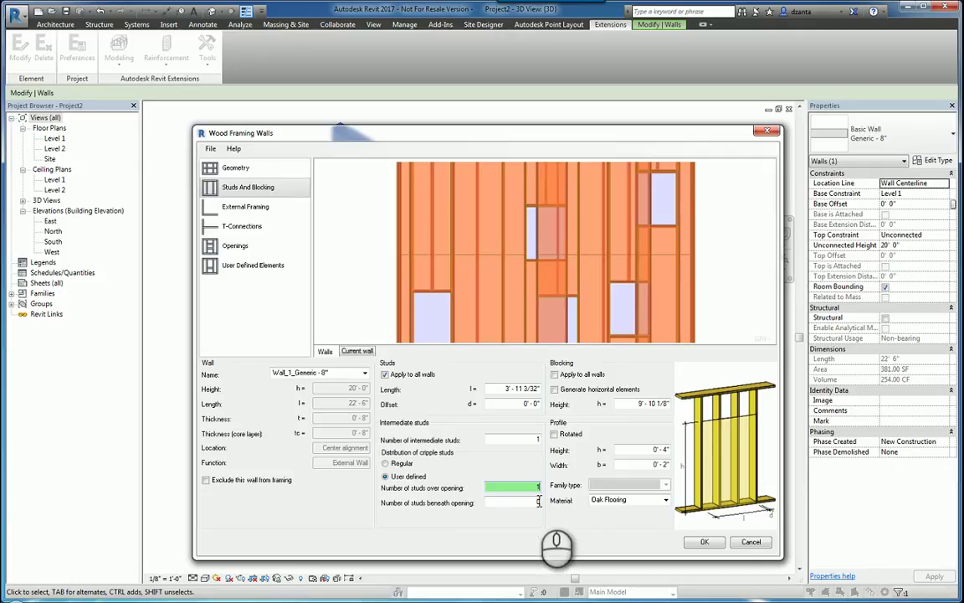
click(534, 502)
click(536, 503)
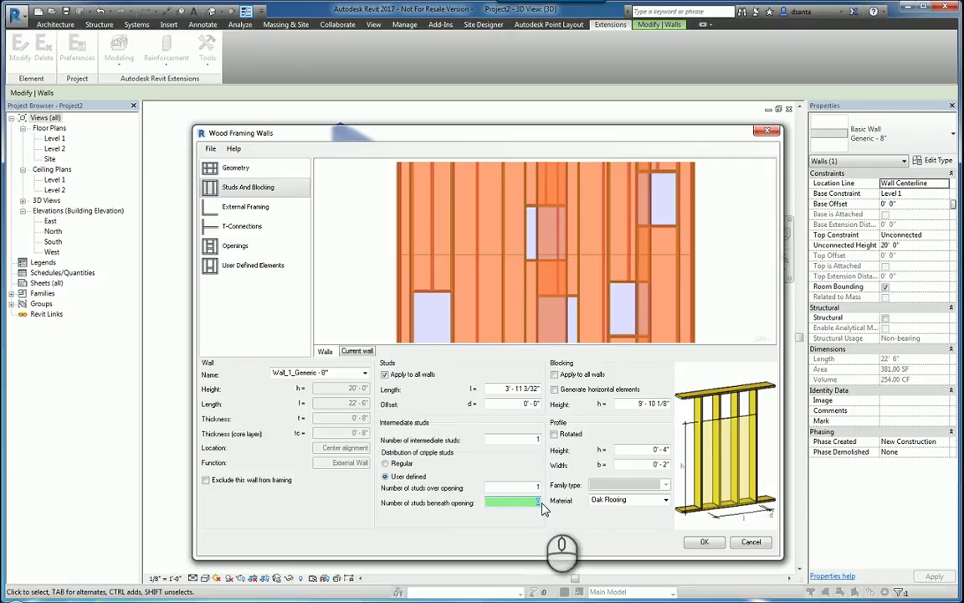
text(2)
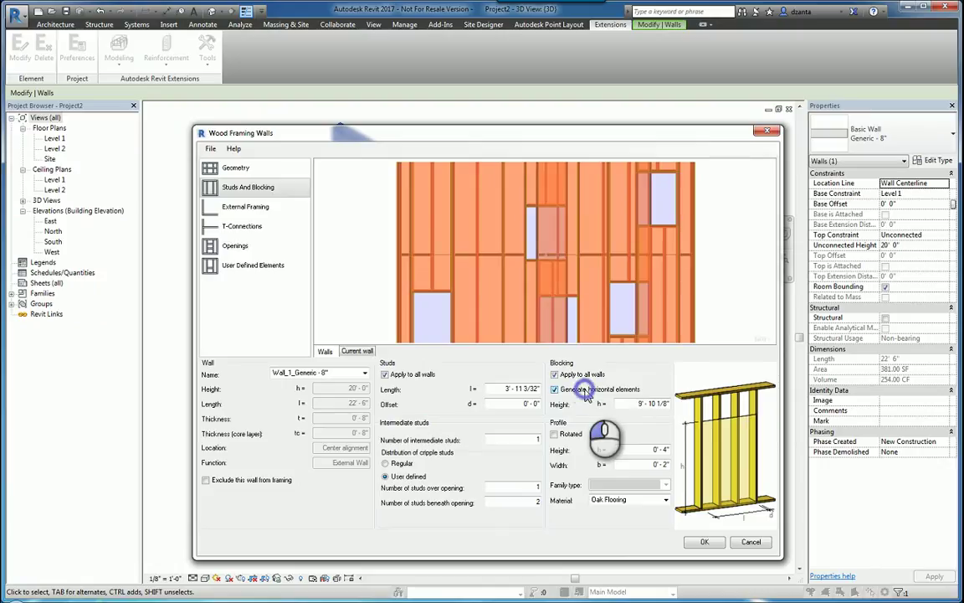
- Generate horizontal blocking at 4' 0" height and pull up its material list
drag(634, 404, 678, 406)
text(4)
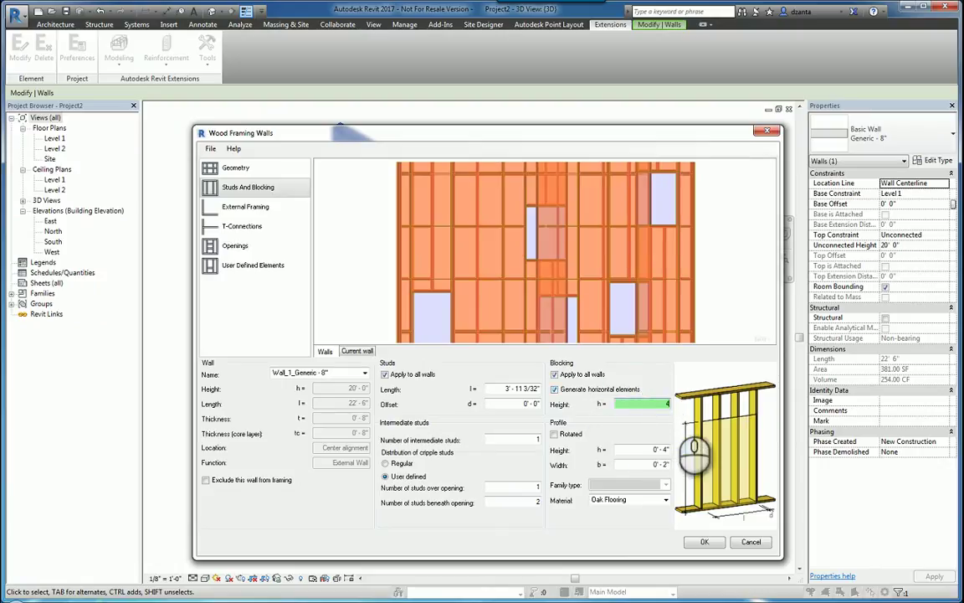
click(629, 425)
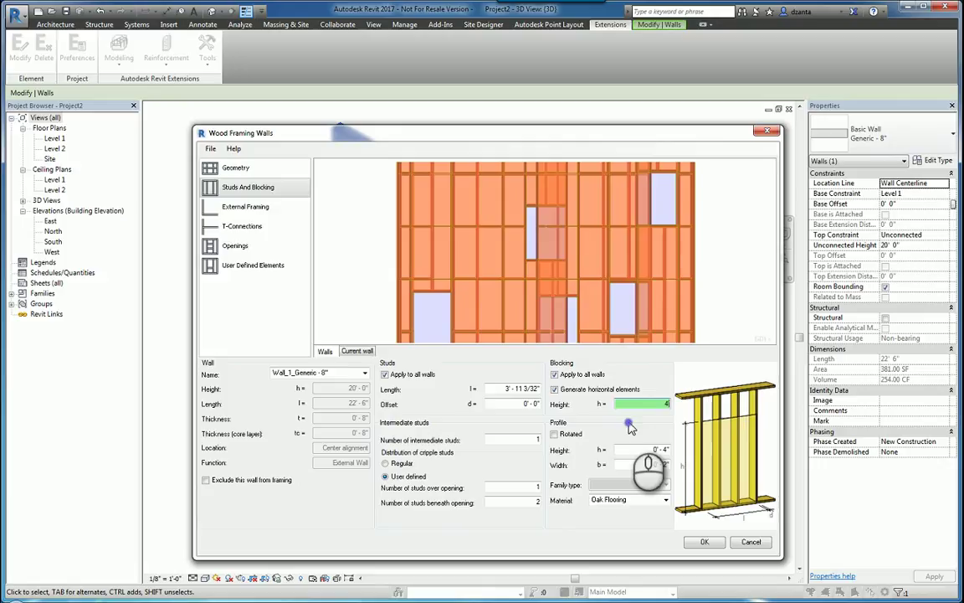
click(642, 450)
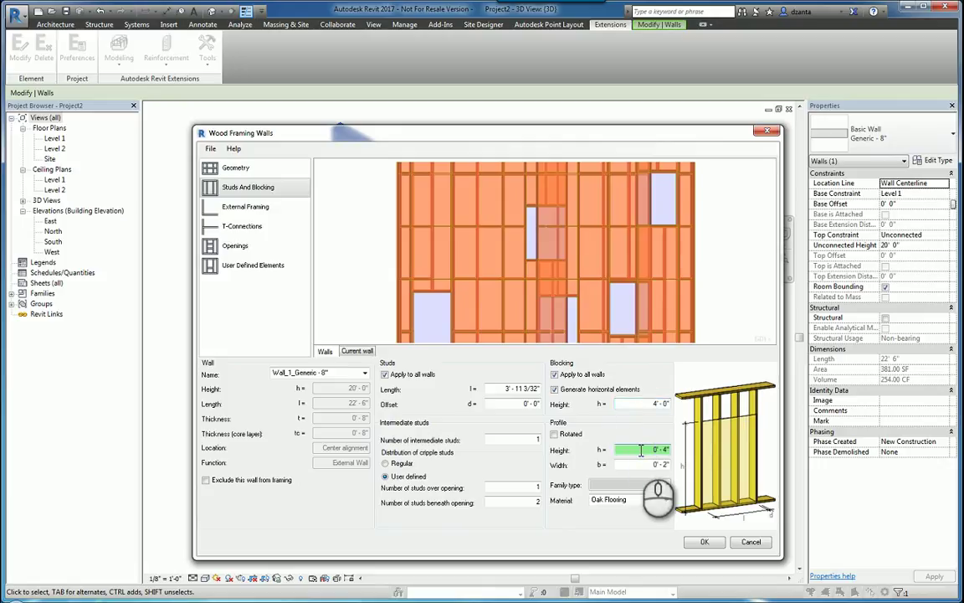
click(558, 433)
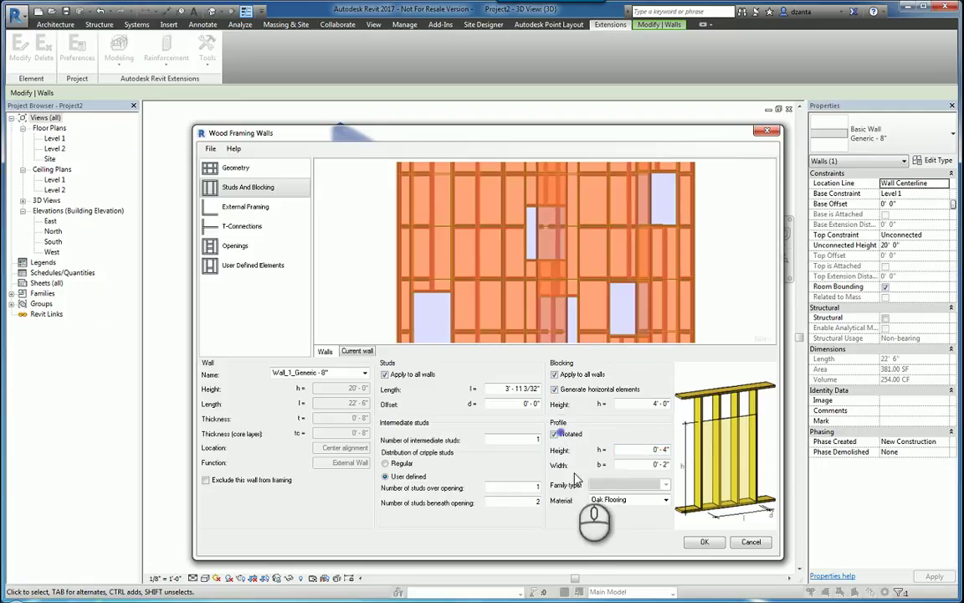
click(559, 434)
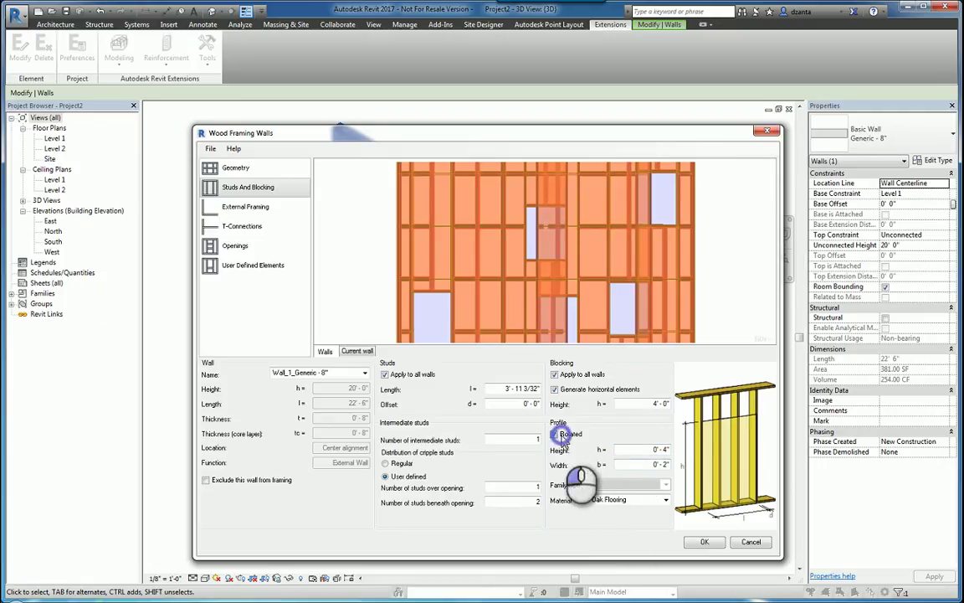
click(645, 500)
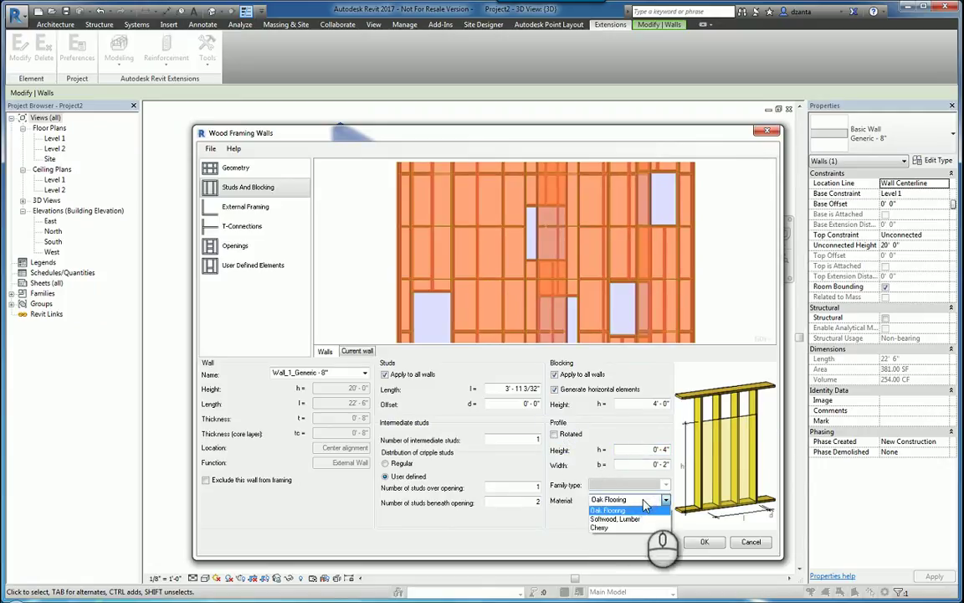
- Make the blocking Softwood, Lumber and pick a stud type for the external framing's left stud
click(639, 518)
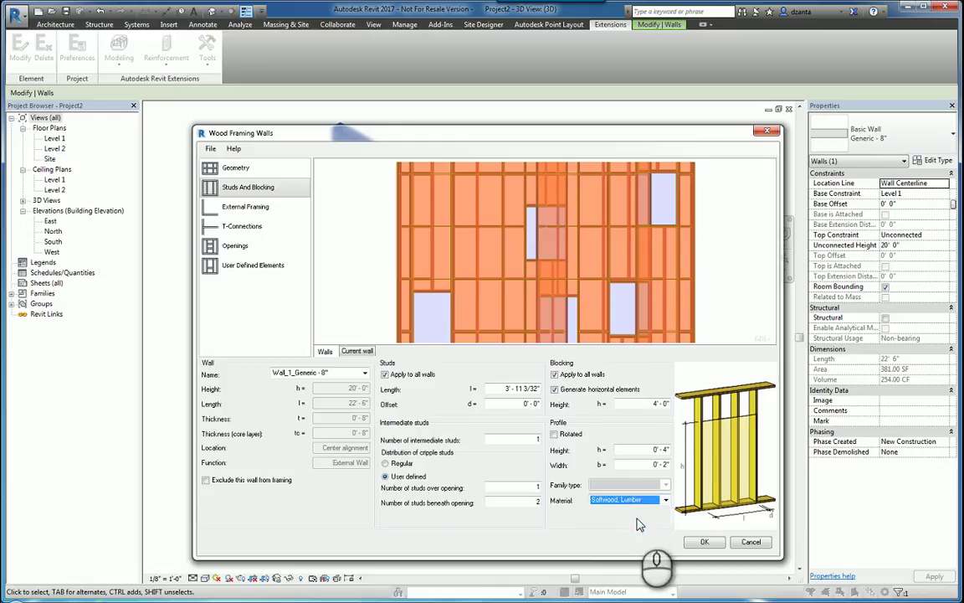
click(221, 213)
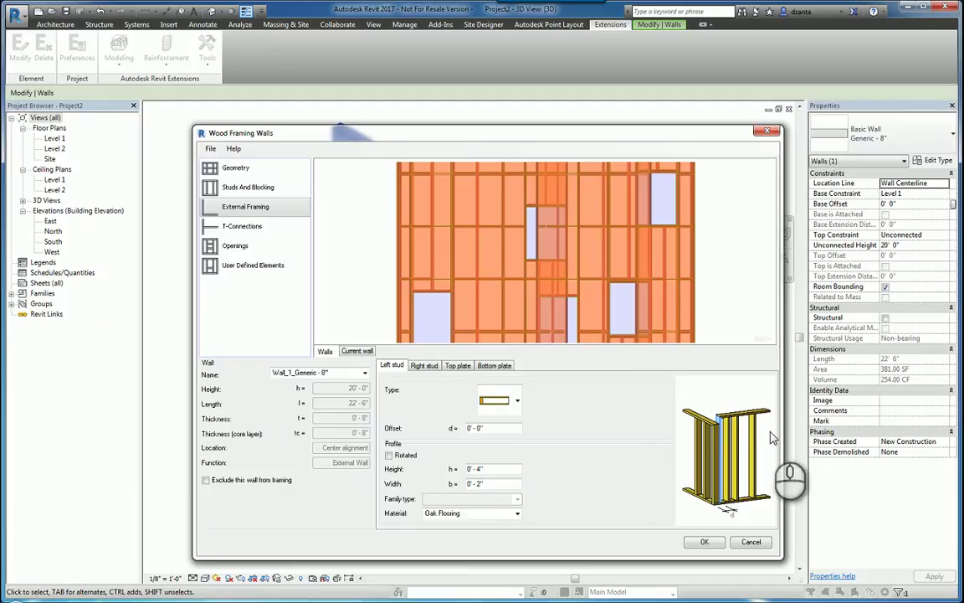
click(517, 400)
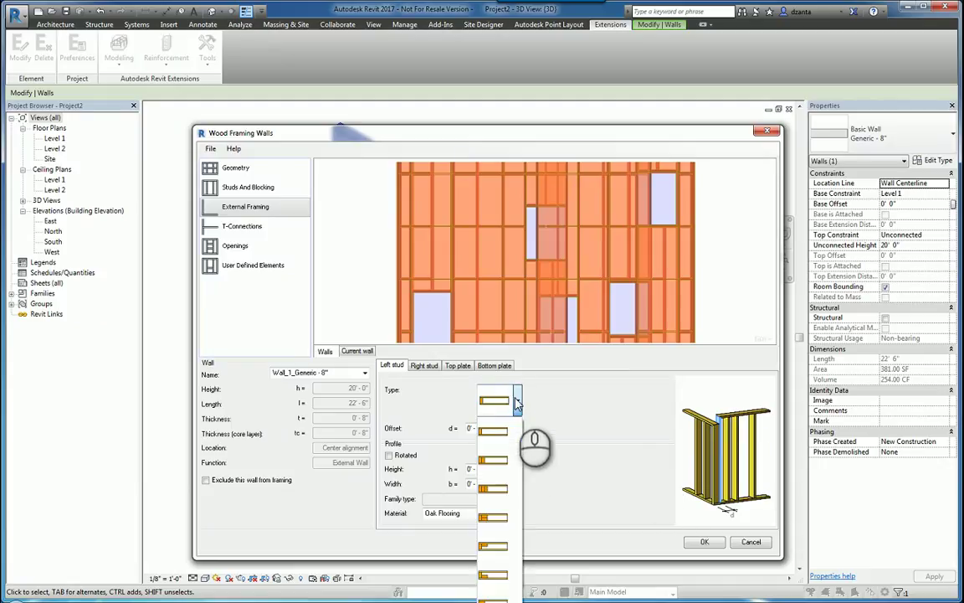
click(498, 519)
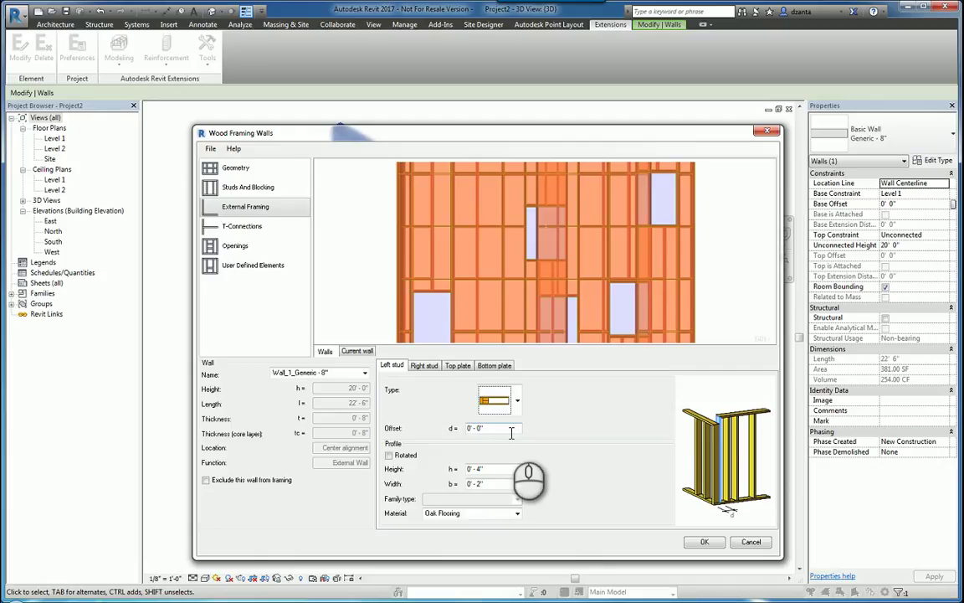
- Set the left stud material to Softwood, Lumber, then show the T-Connections settings
click(510, 429)
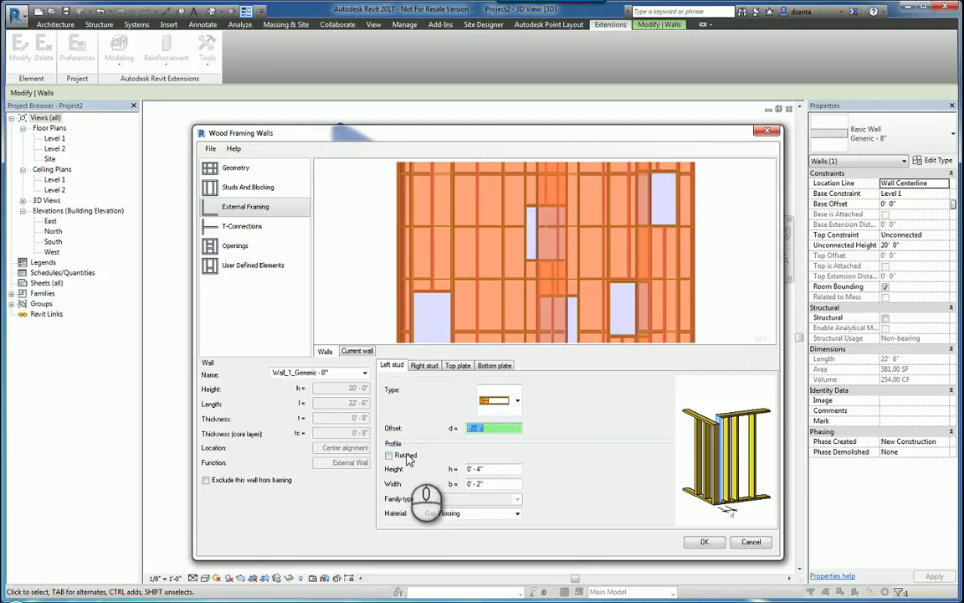
click(493, 512)
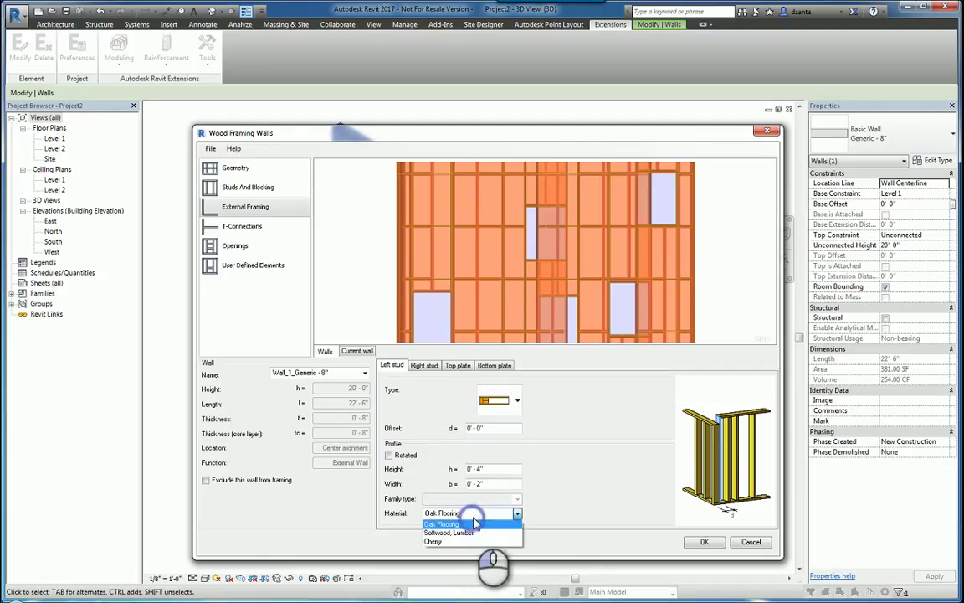
click(470, 526)
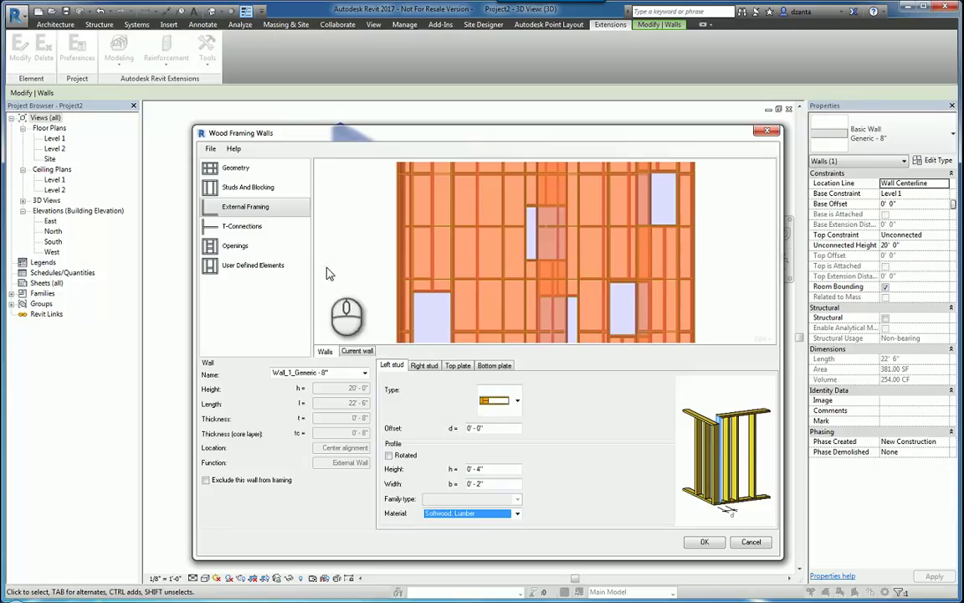
click(282, 233)
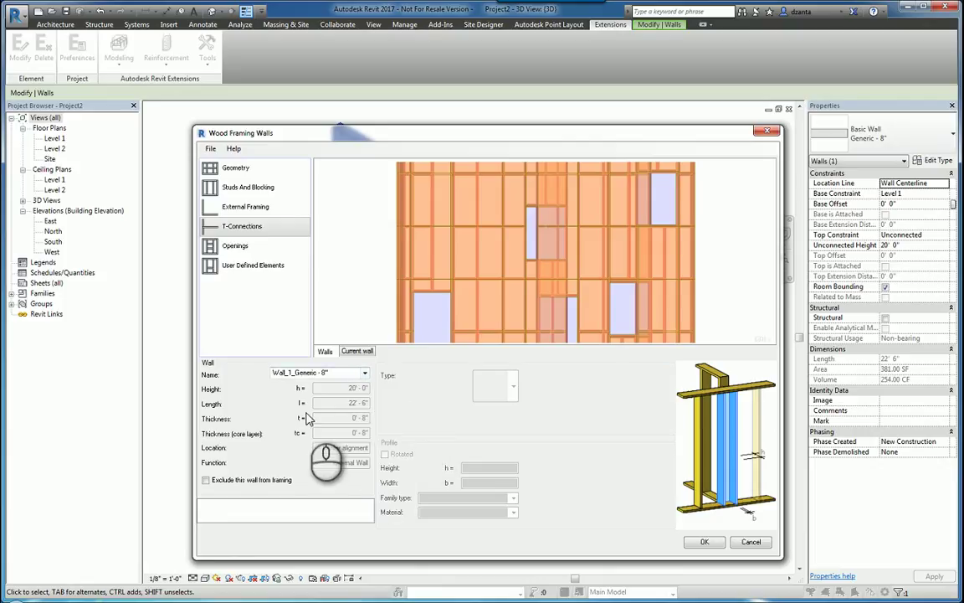
- On Openings, give Door_5 the last king stud type with Softwood, Lumber material
click(268, 251)
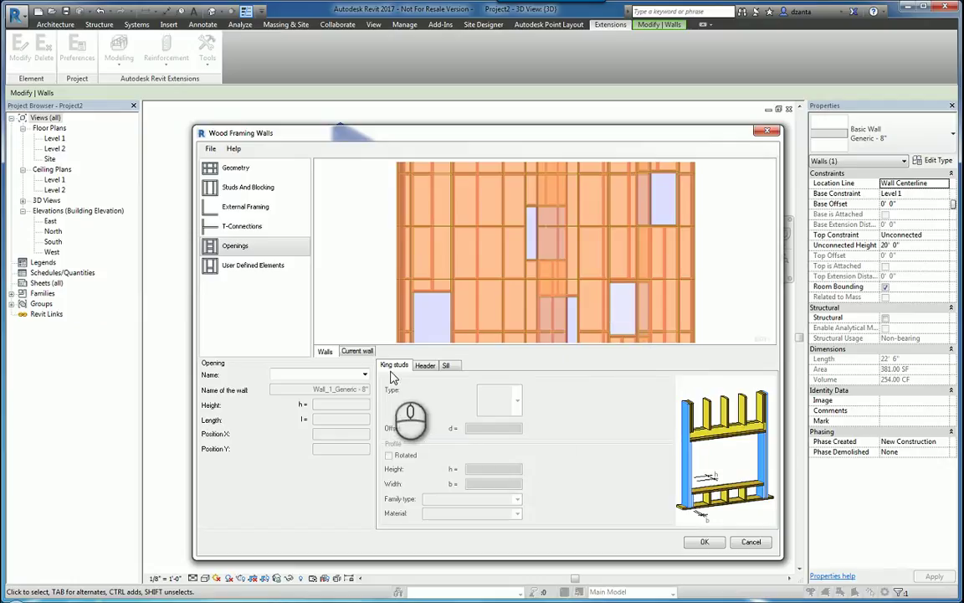
click(365, 375)
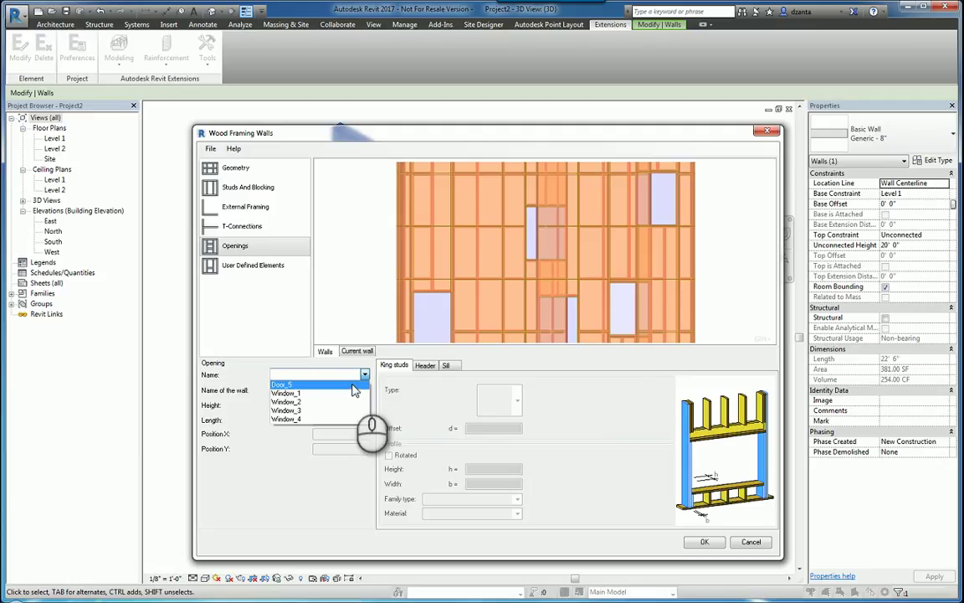
click(354, 385)
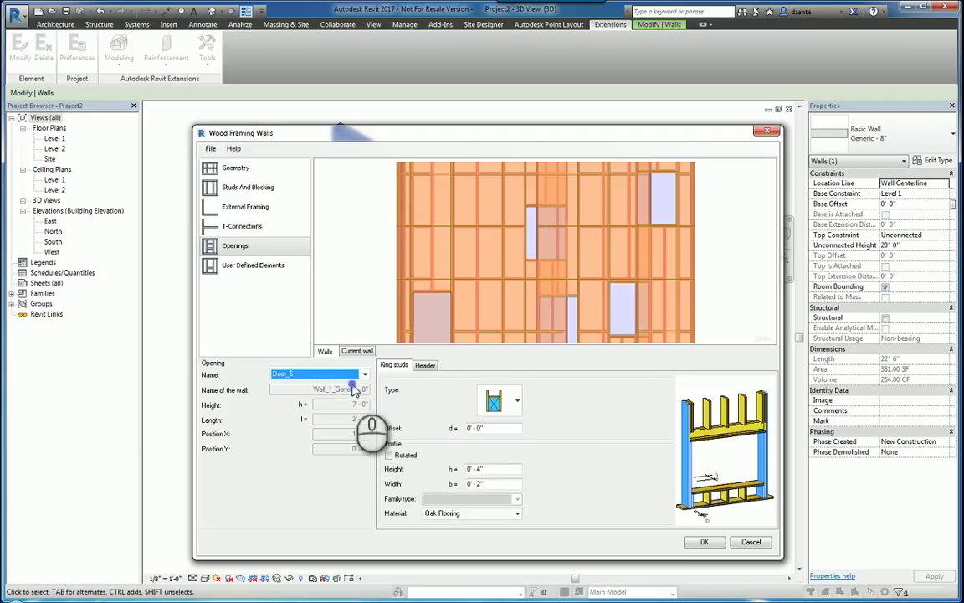
click(520, 395)
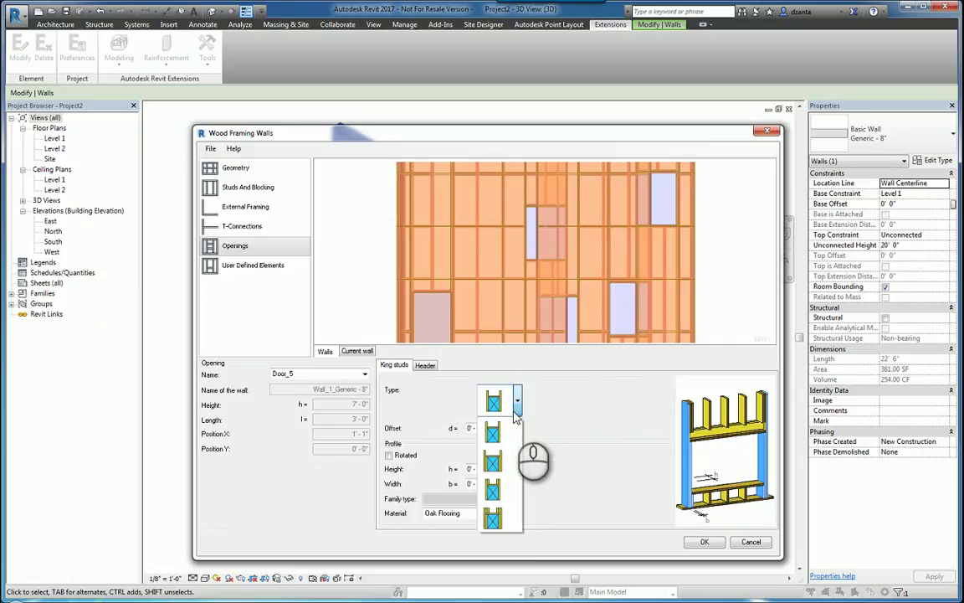
click(492, 520)
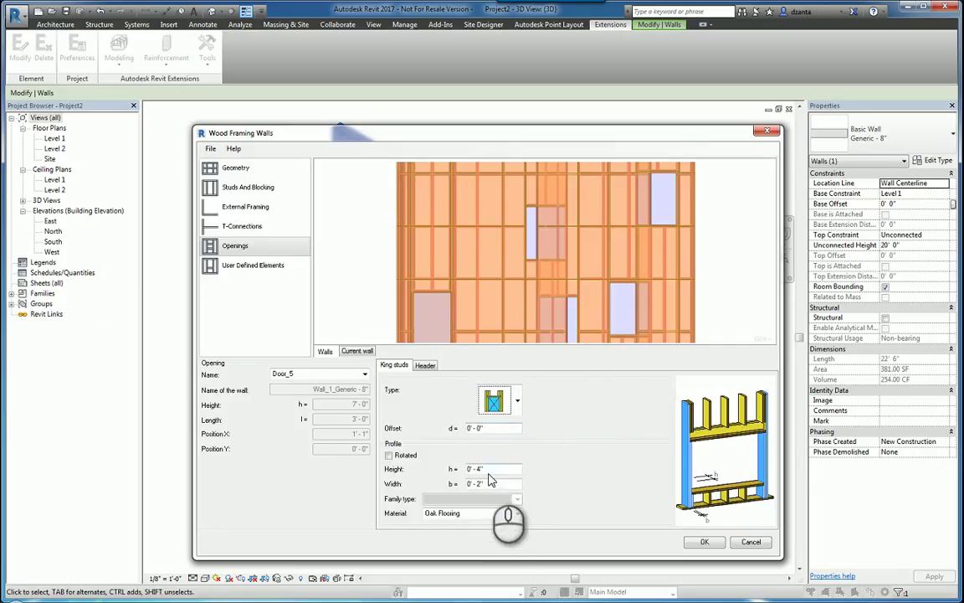
click(437, 513)
click(447, 526)
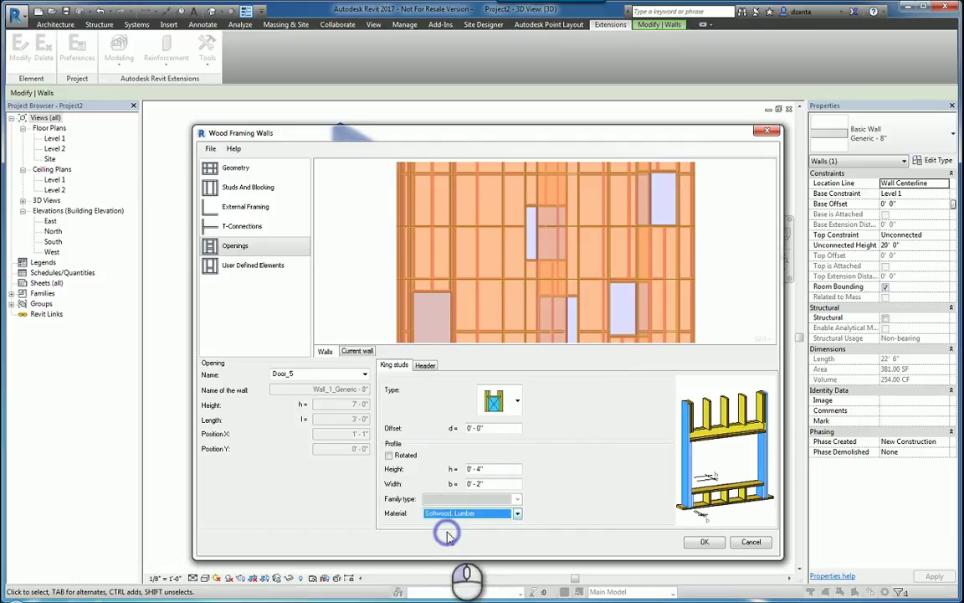
- Choose king stud types for Window_1 and Window_2, the last type for Window_2
click(312, 374)
click(287, 393)
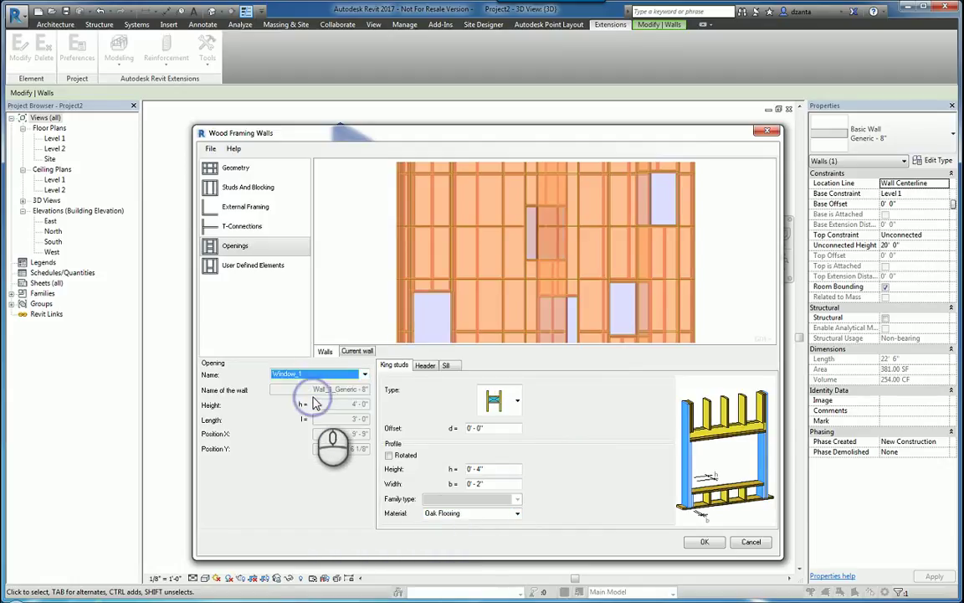
click(513, 401)
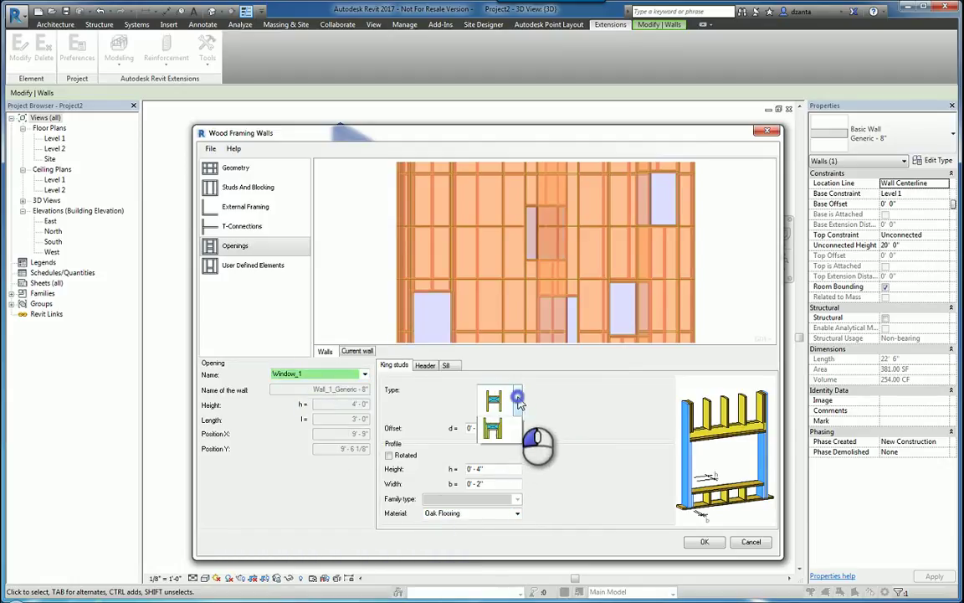
click(500, 489)
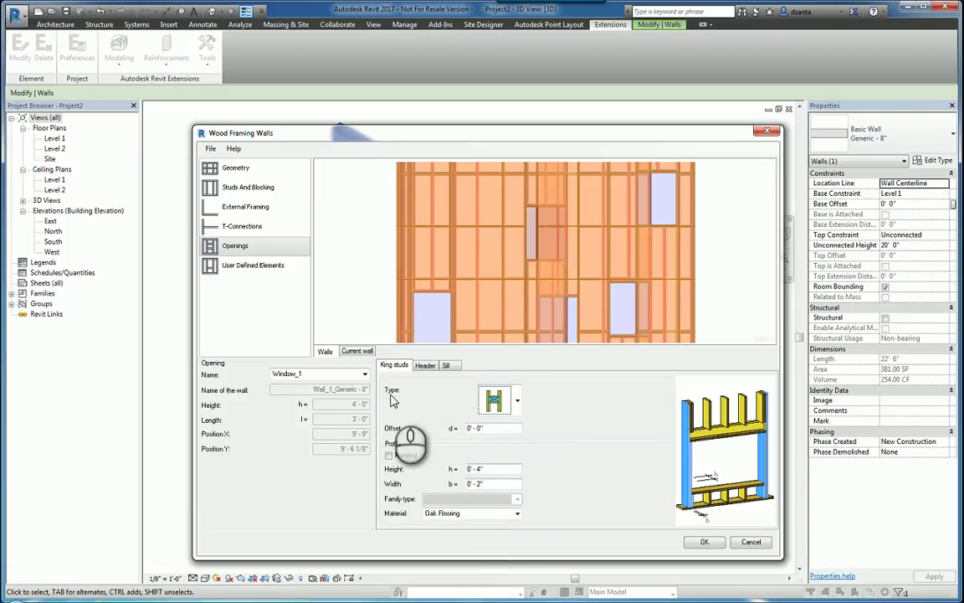
click(358, 377)
click(313, 389)
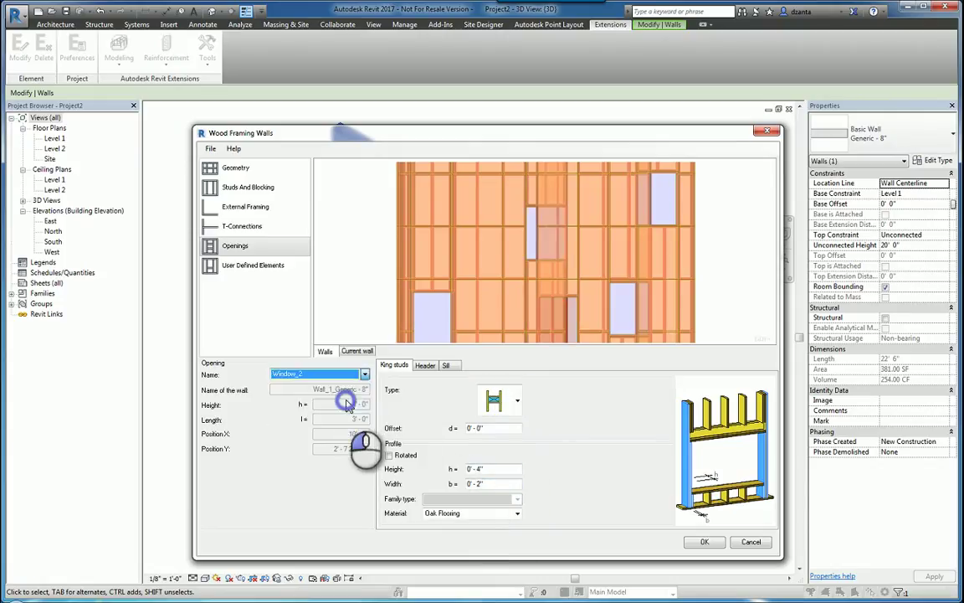
click(517, 402)
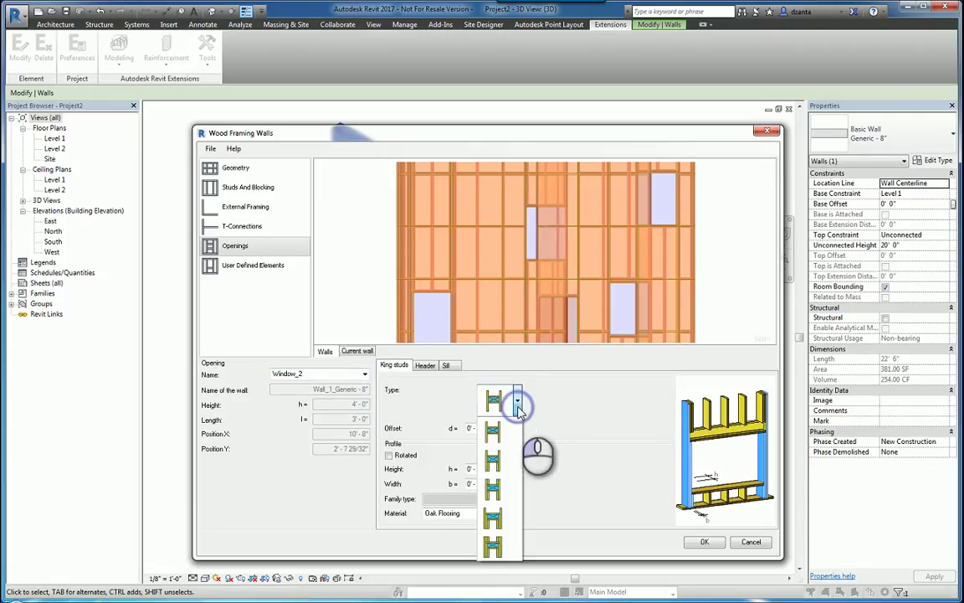
click(506, 548)
- Give Window_3 the second king stud type and the two-bar header type
click(359, 374)
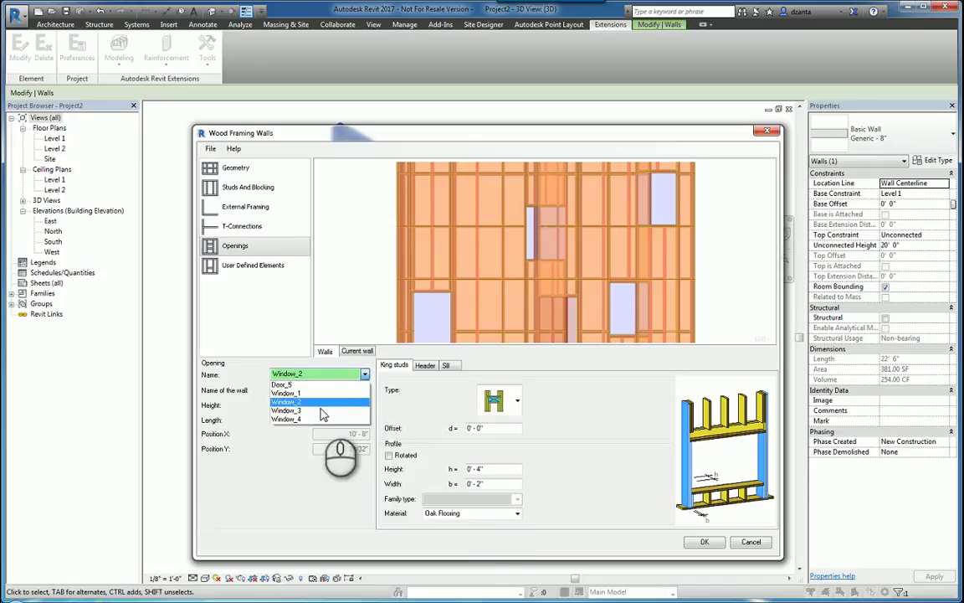
click(321, 412)
click(517, 403)
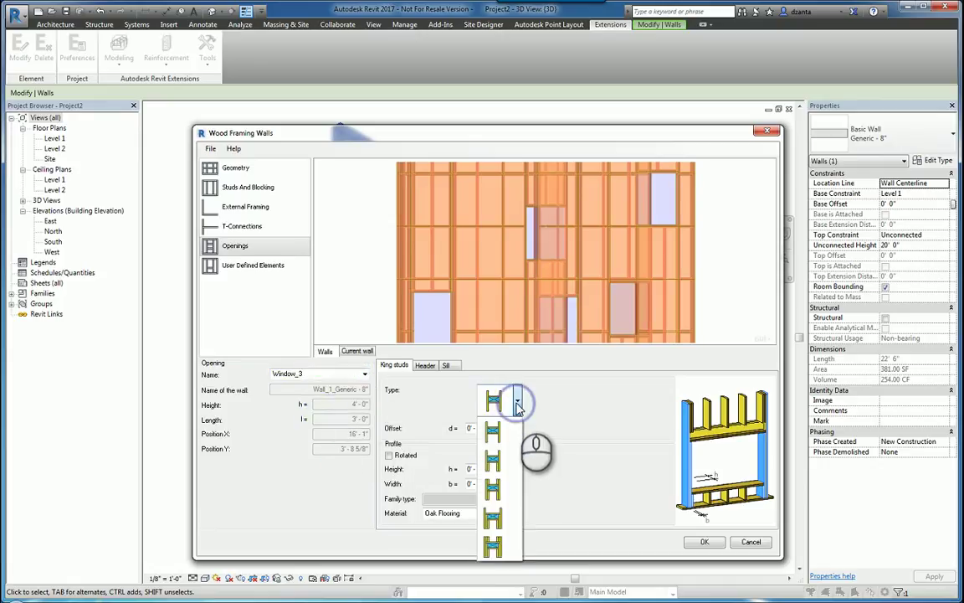
click(517, 459)
click(423, 366)
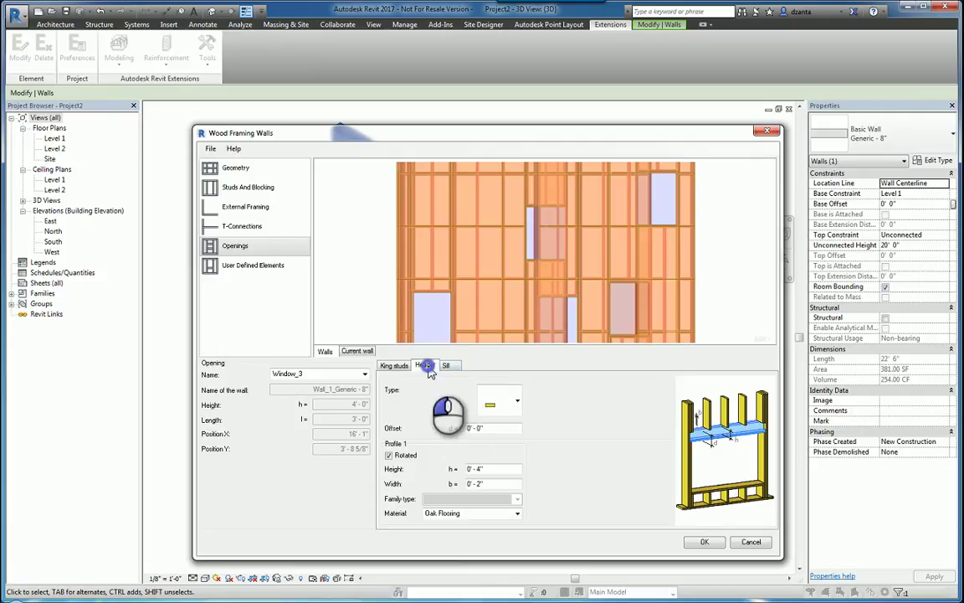
click(517, 403)
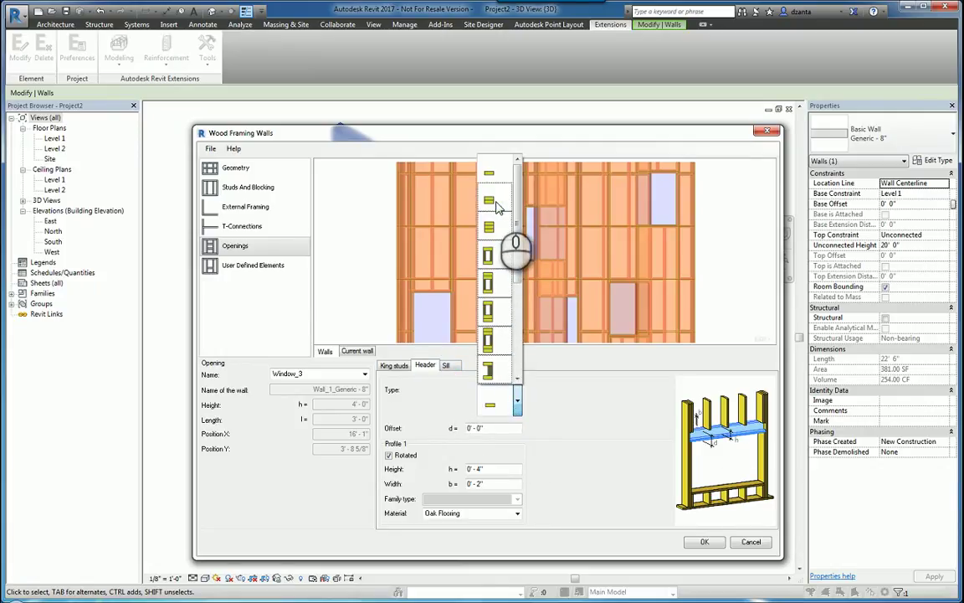
click(492, 199)
- Set a vertical header type and a king stud type for Window_4
click(364, 374)
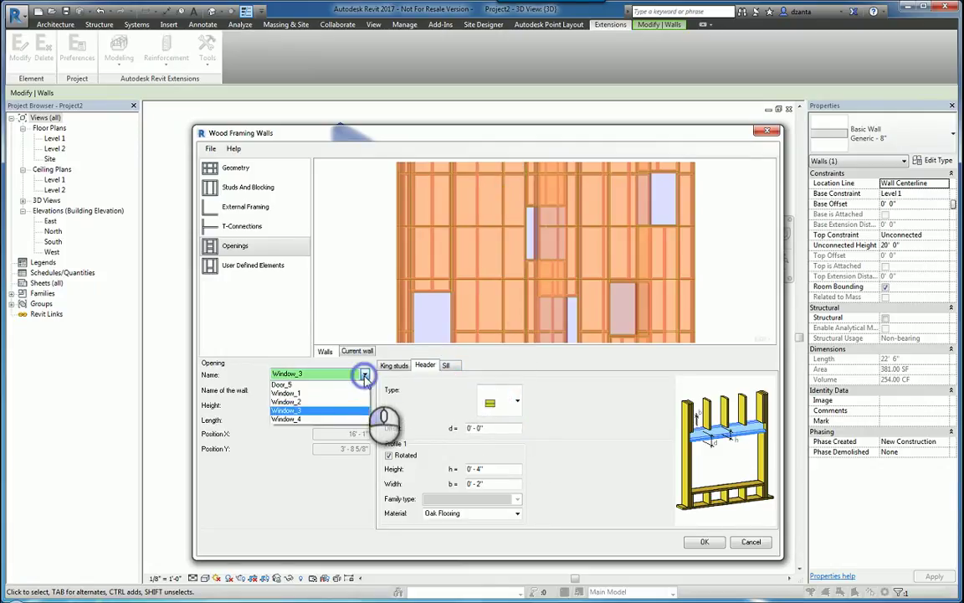
click(350, 419)
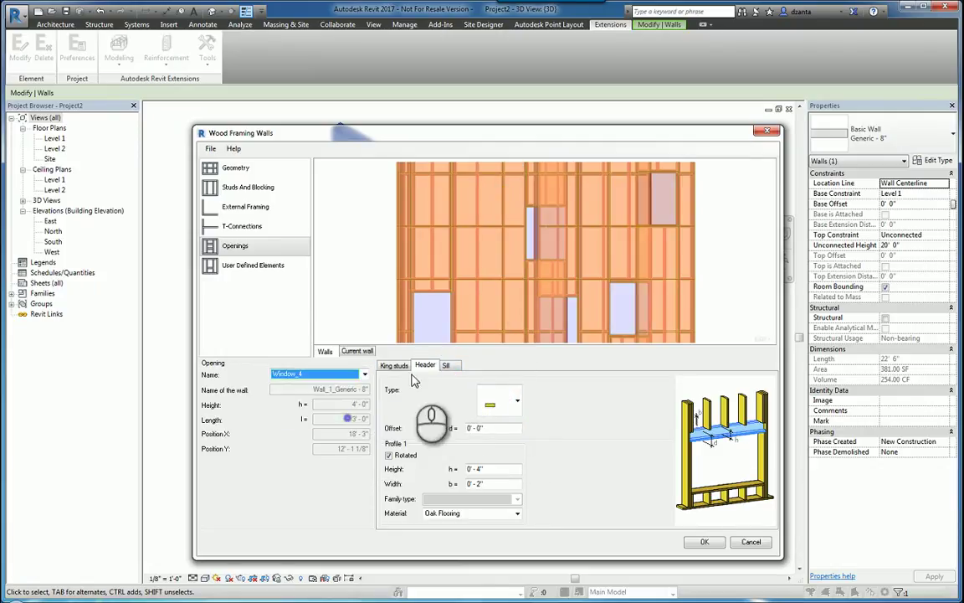
click(519, 407)
click(501, 338)
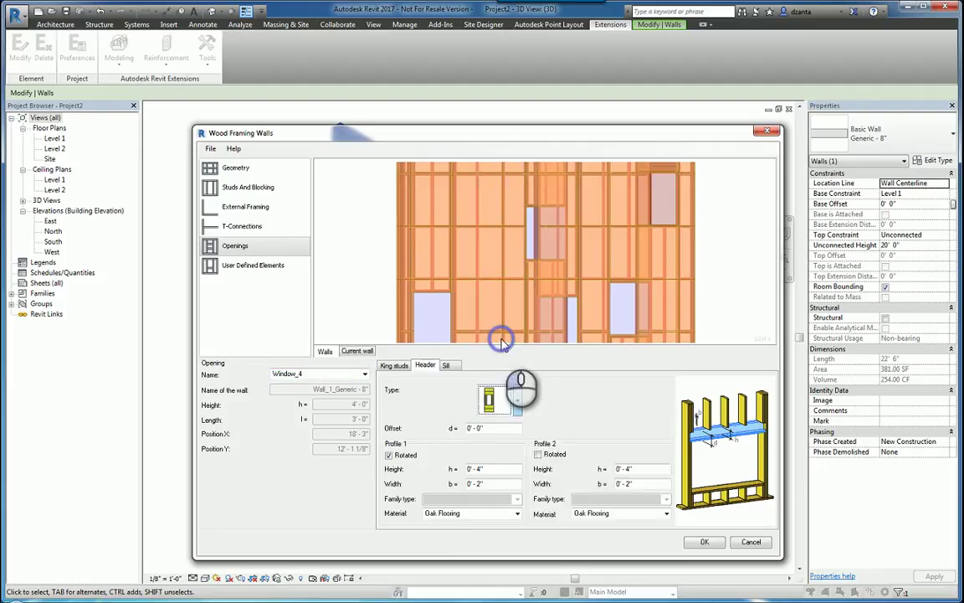
click(393, 365)
click(517, 401)
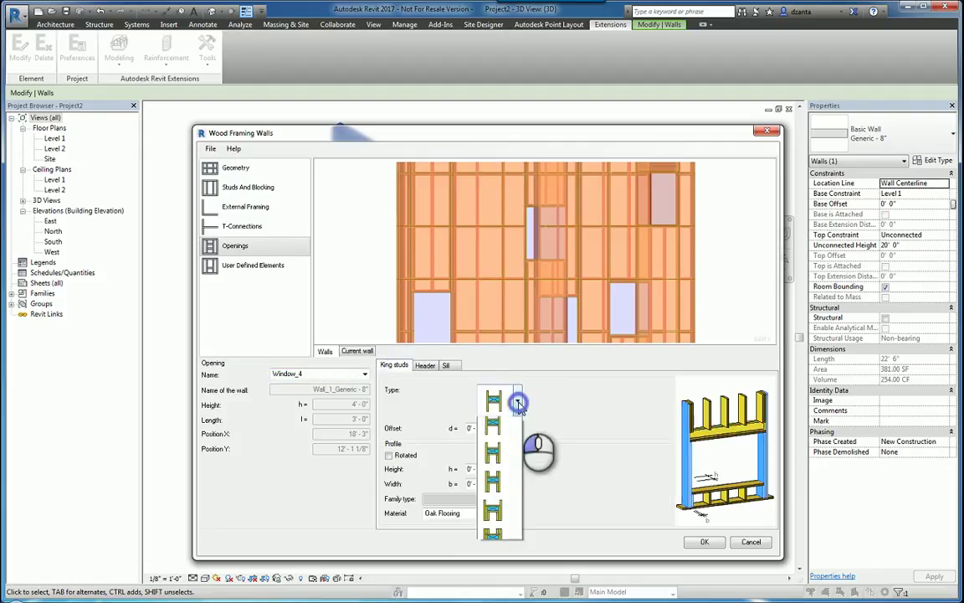
click(505, 521)
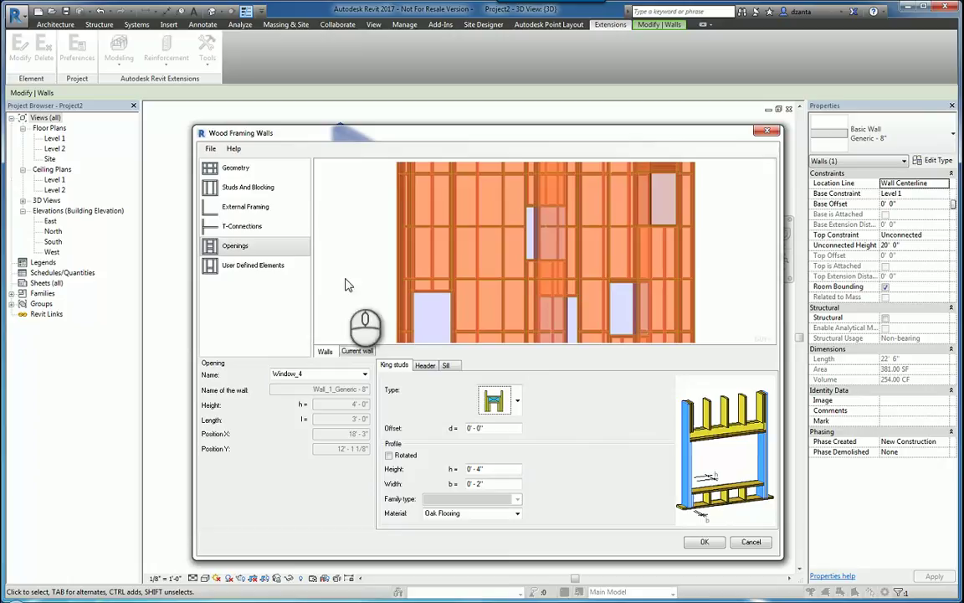
- Check the user defined elements page, then confirm with OK to generate the stick framing
click(270, 267)
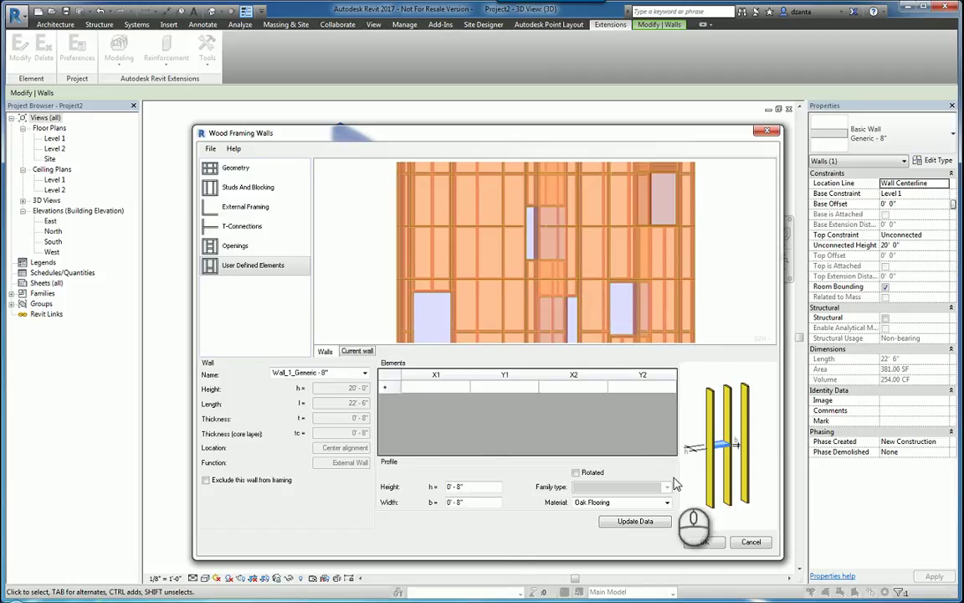
click(694, 544)
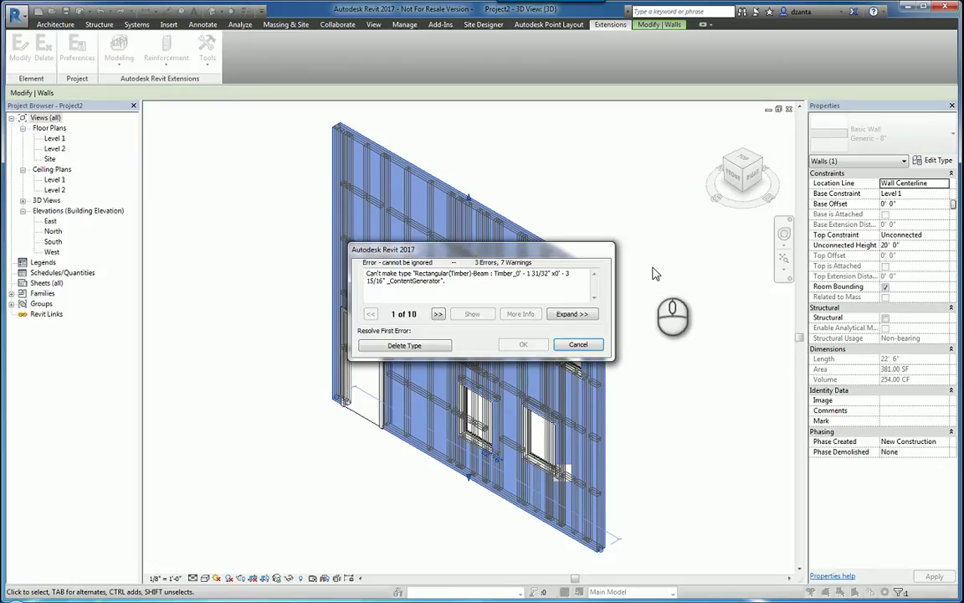
- Delete the failing beam type, then delete the Generic - 8" wall, leaving only the framing
click(416, 344)
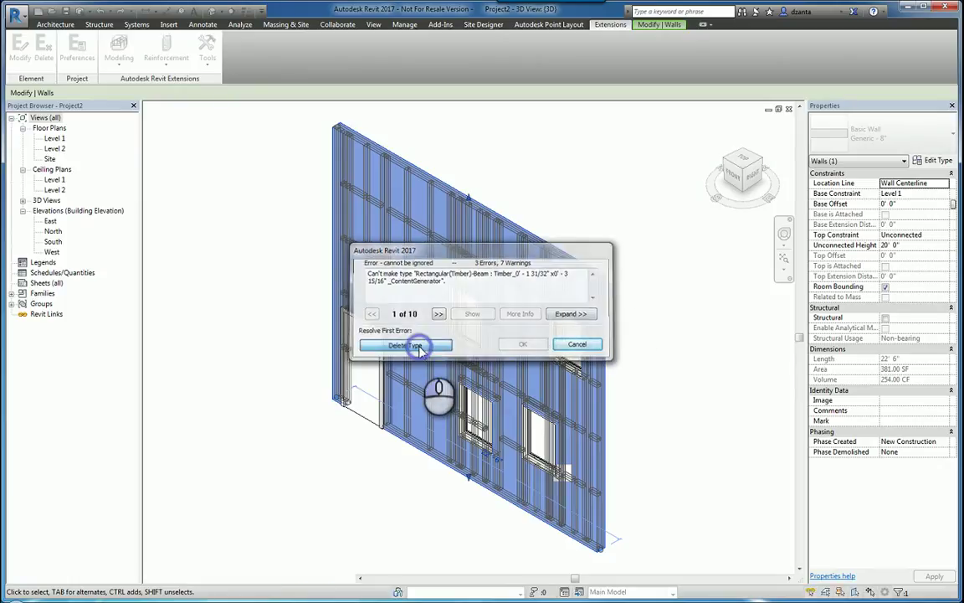
click(637, 283)
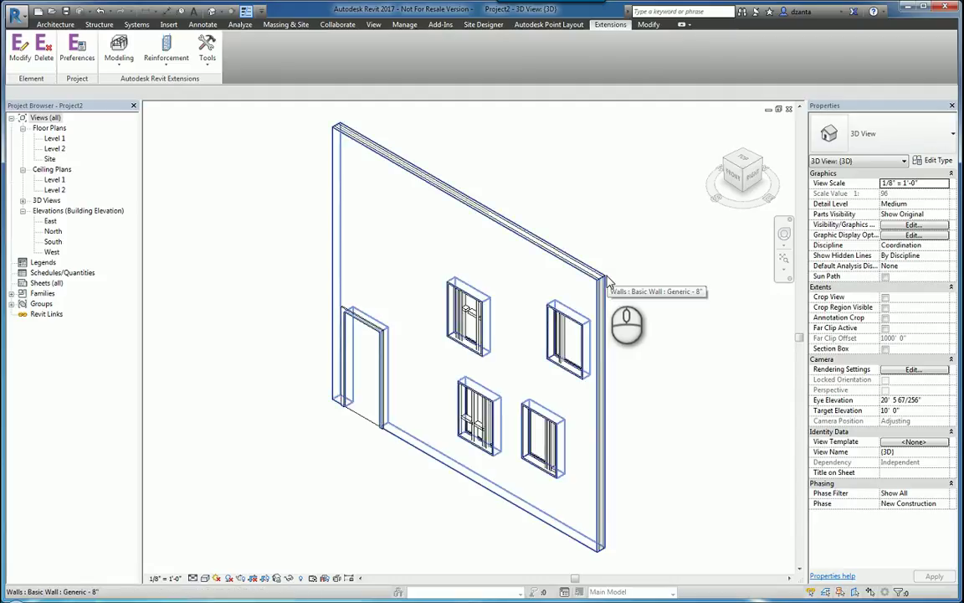
click(608, 283)
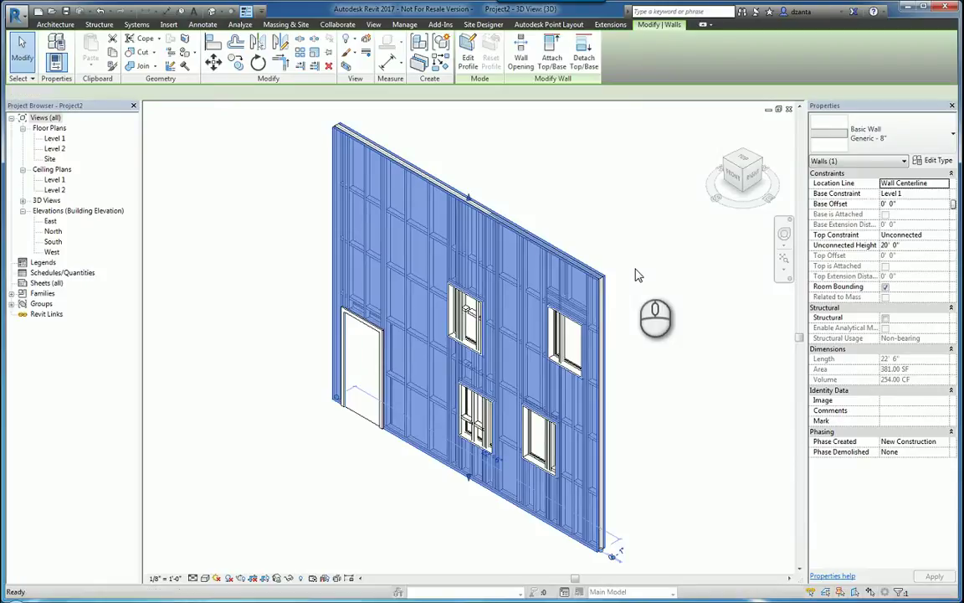
key(Delete)
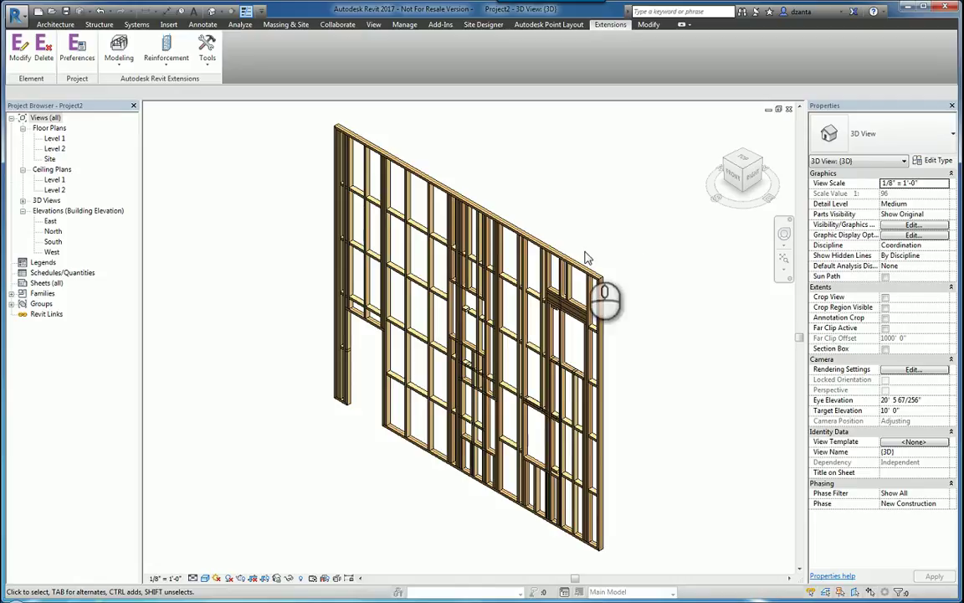
- Check a tall stud's type, then orbit and zoom in on the framing around the windows
click(405, 359)
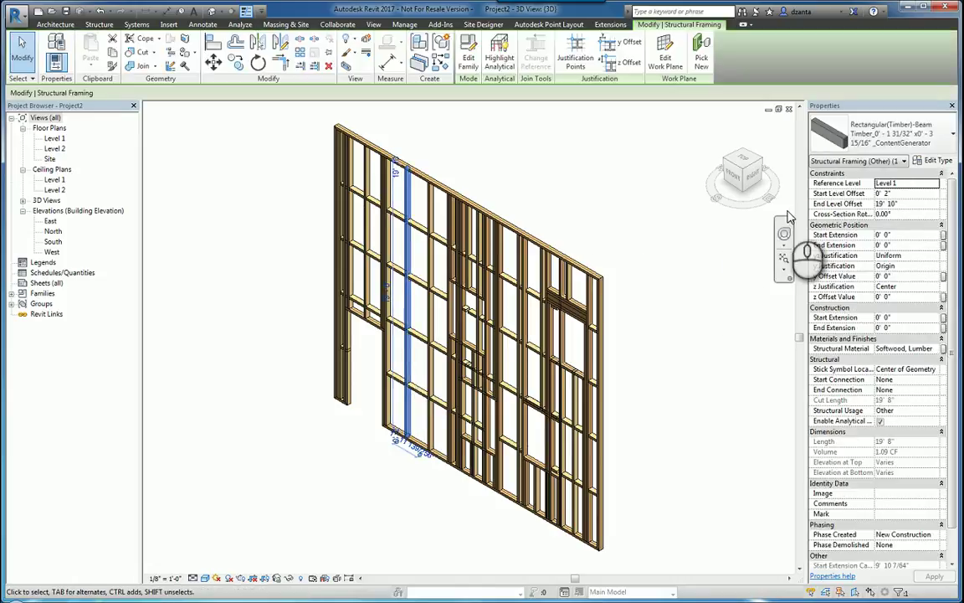
click(923, 135)
click(924, 136)
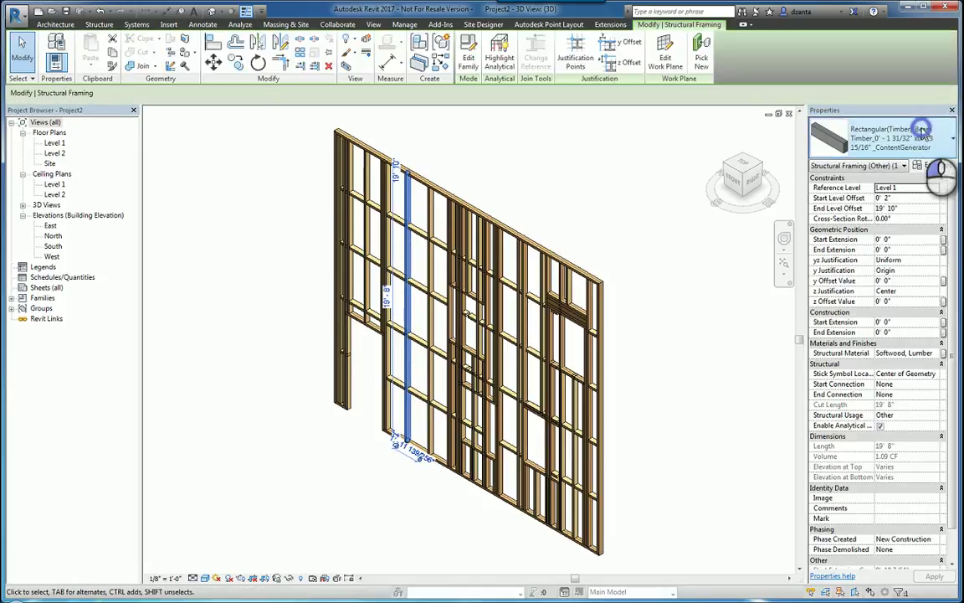
click(600, 204)
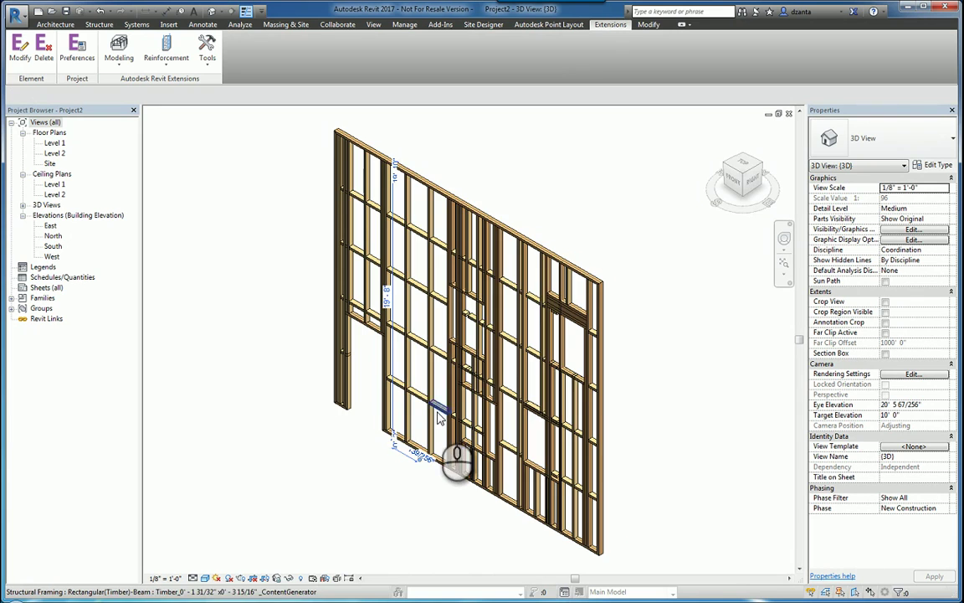
shift+middle_drag(436, 418, 489, 298)
scroll(452, 387, up, 3)
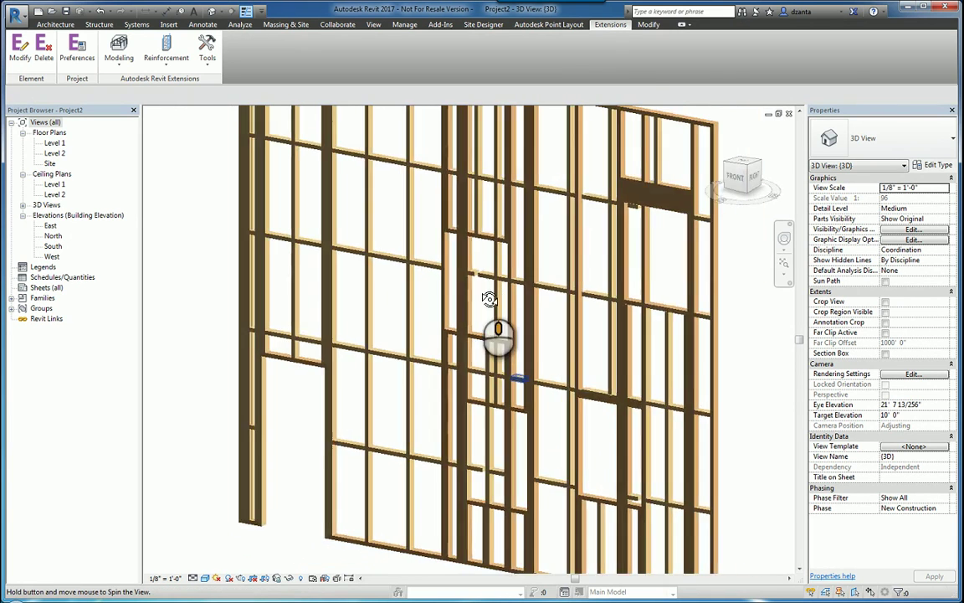
scroll(490, 299, up, 5)
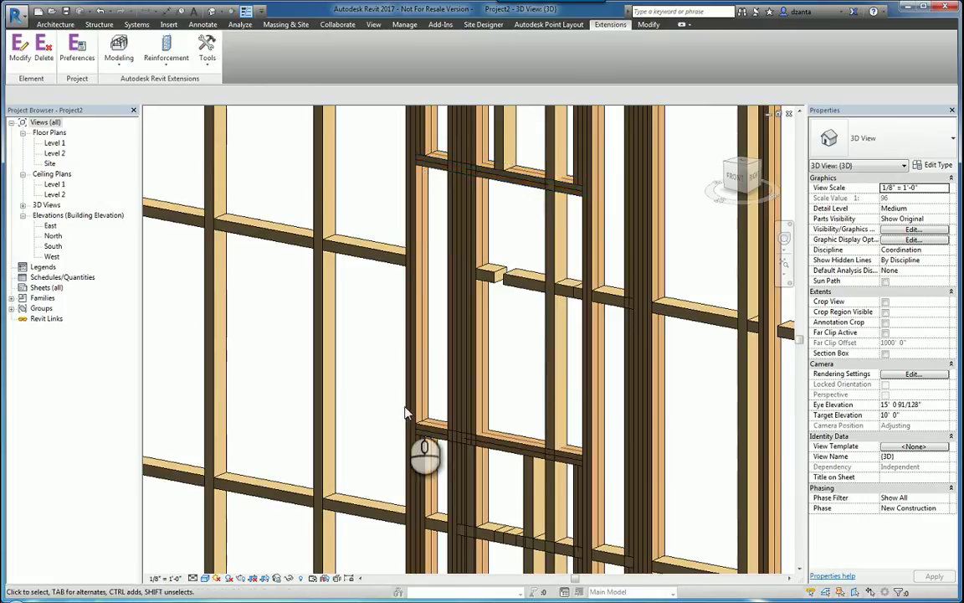
- Delete the stray short timber beam cutting across the window opening
click(512, 281)
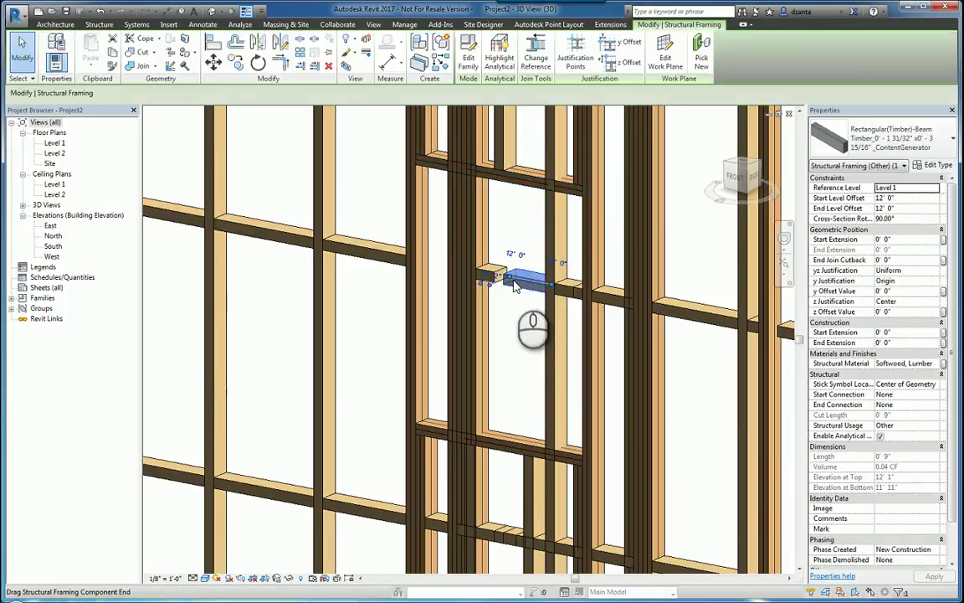
key(Escape)
click(498, 278)
key(Delete)
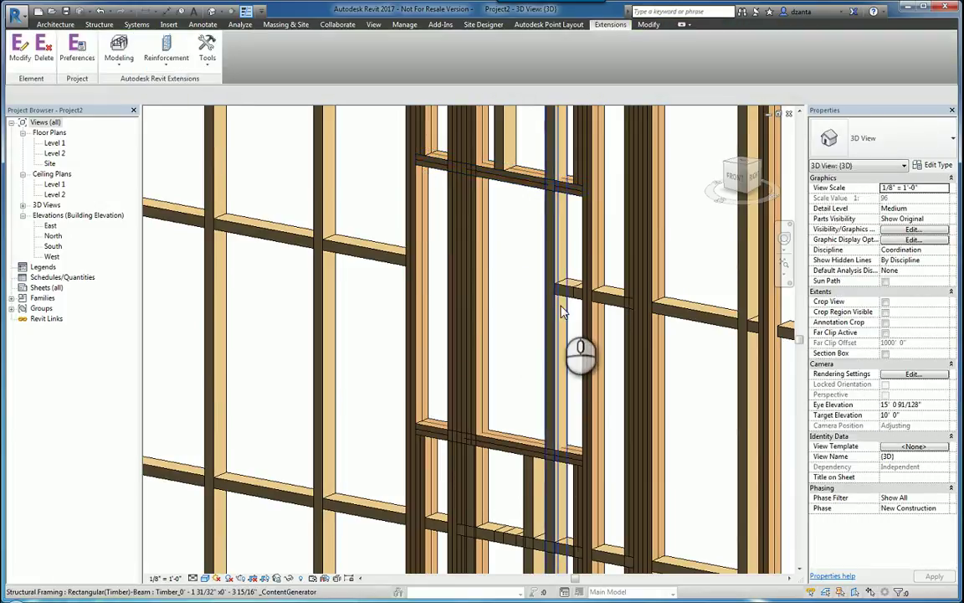
- Orbit to a straight front view and pick out the small leftover beam pieces
shift+middle_drag(550, 362, 578, 278)
click(577, 278)
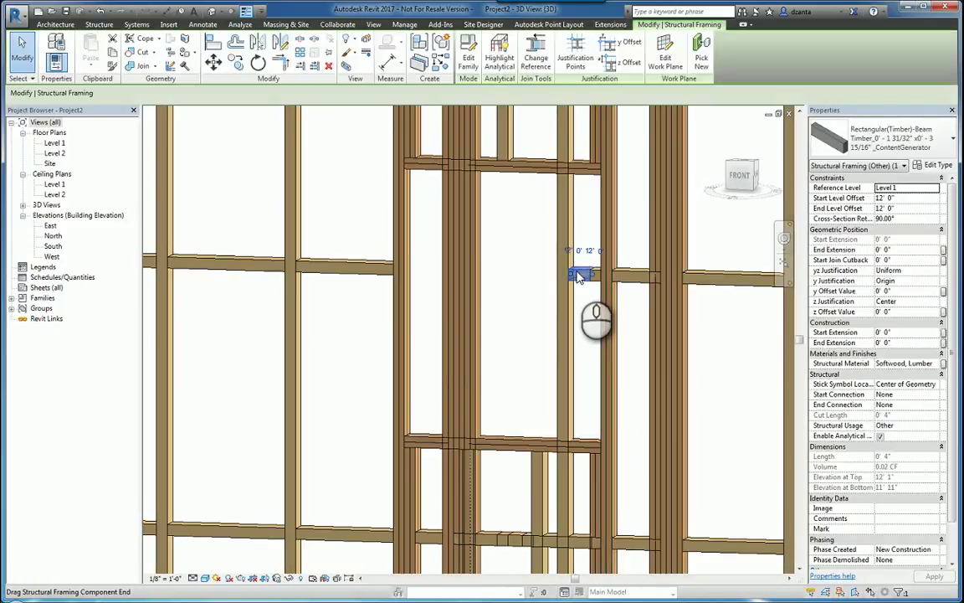
key(Escape)
click(596, 282)
key(Escape)
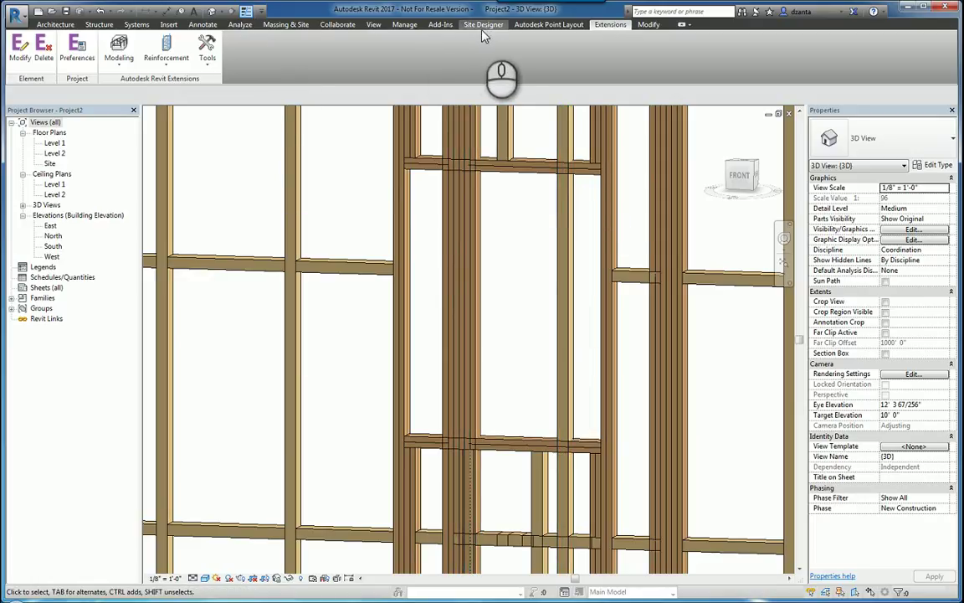
- Split the stud at header and sill with Delete Inner Segment, then adjust the upper piece's end
click(649, 24)
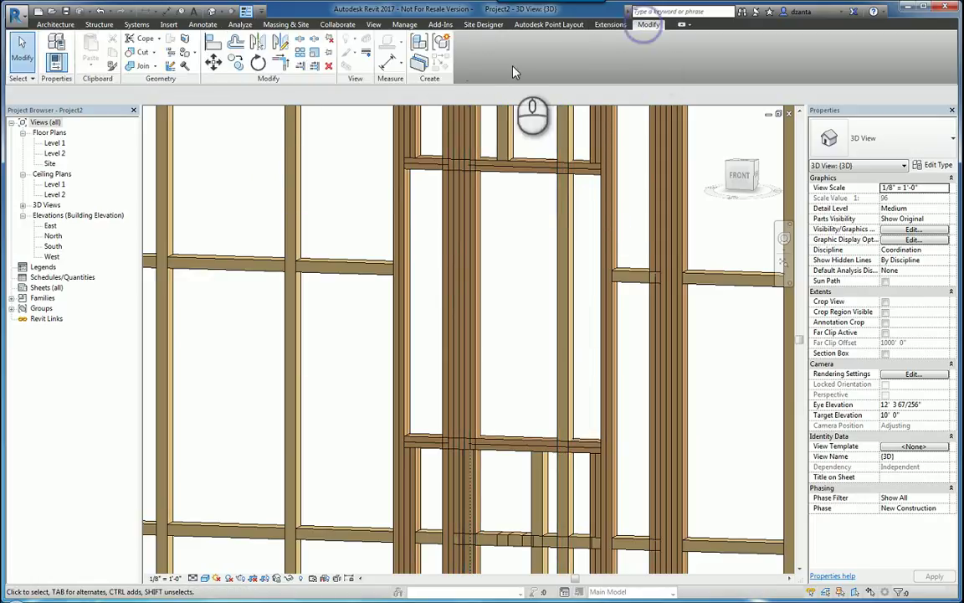
click(300, 42)
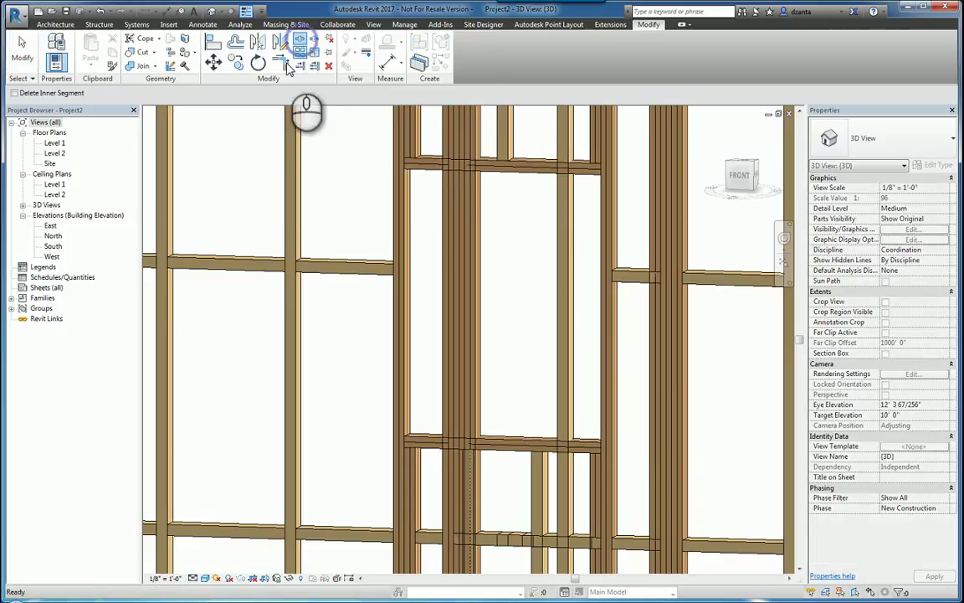
click(52, 94)
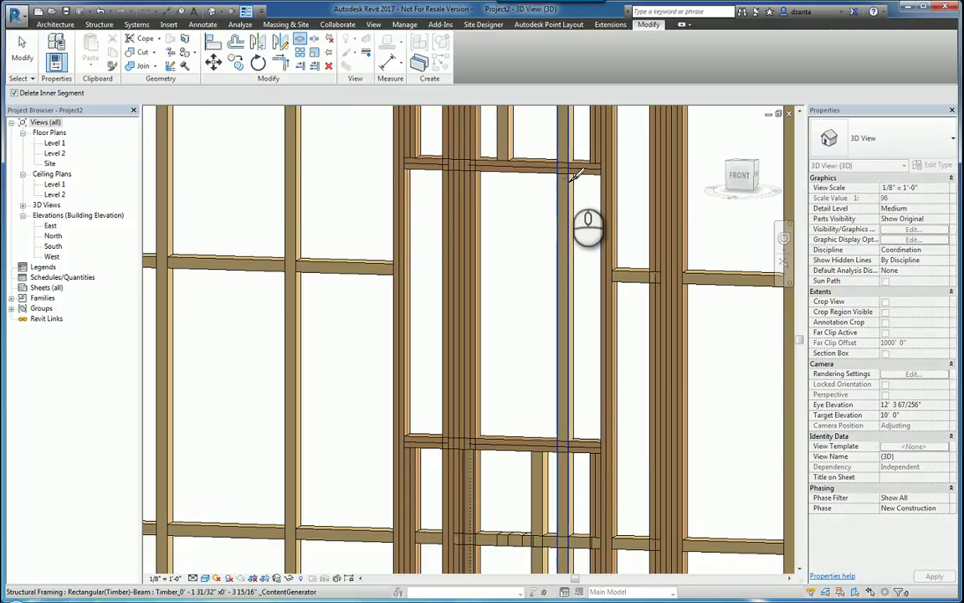
click(575, 176)
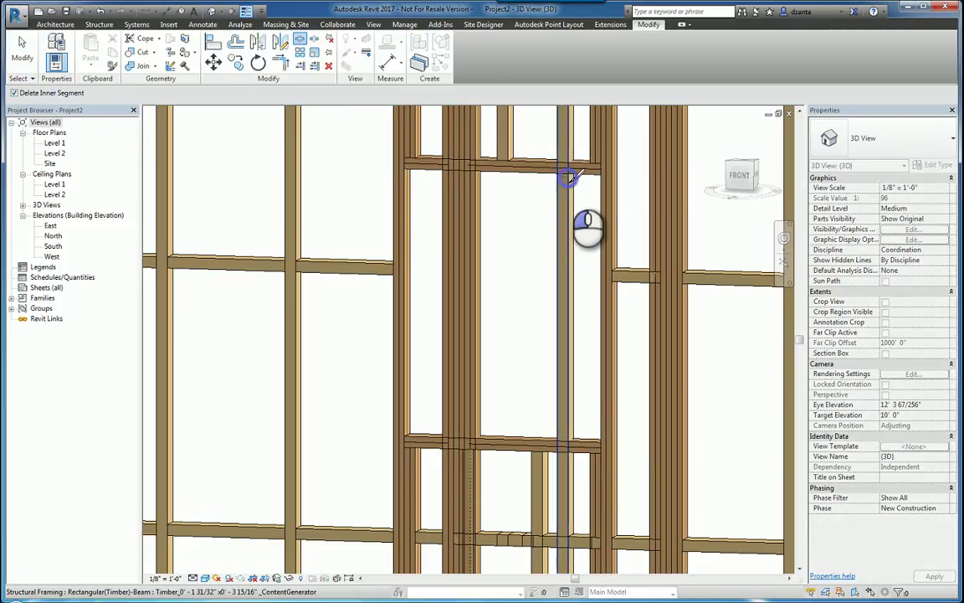
click(572, 436)
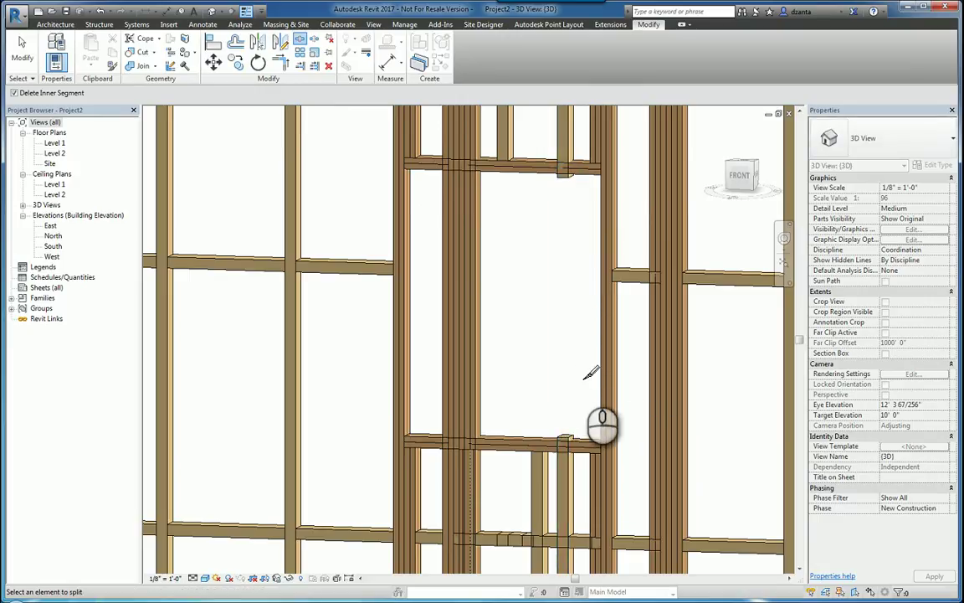
key(Escape)
click(563, 152)
drag(565, 173, 567, 173)
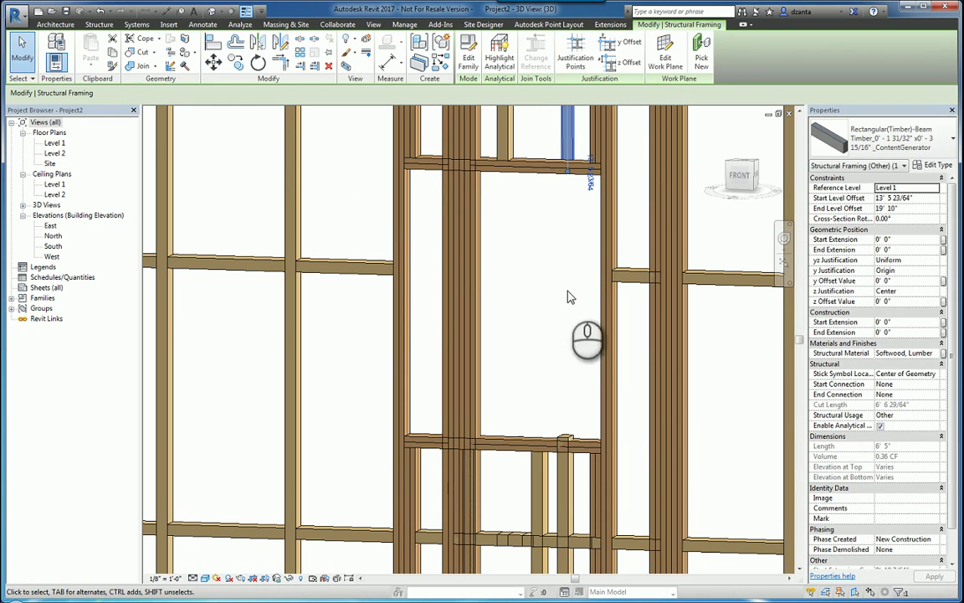
- Fit the wall in front view and shorten the stud above the header to end there
click(569, 320)
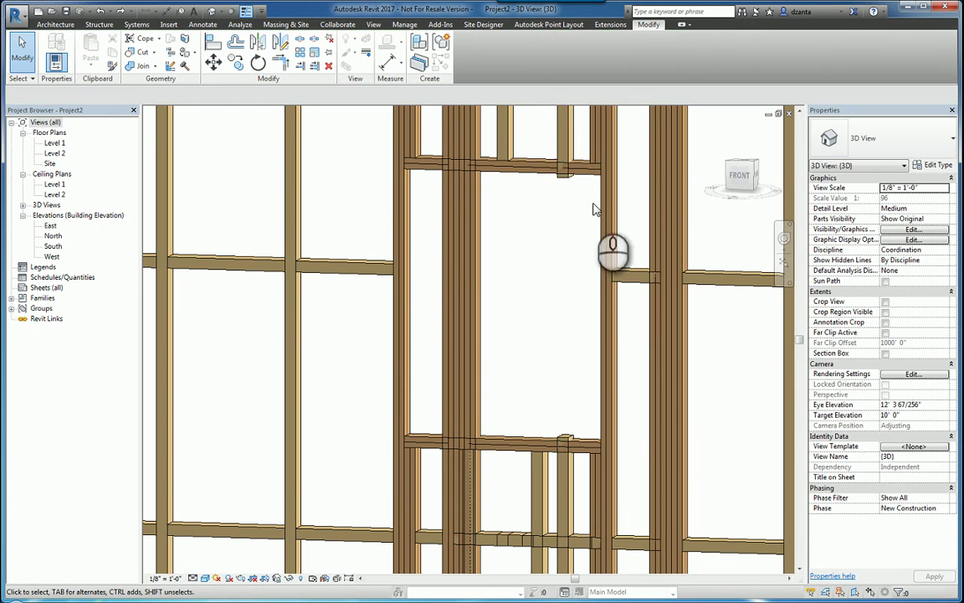
click(740, 176)
scroll(483, 285, up, 8)
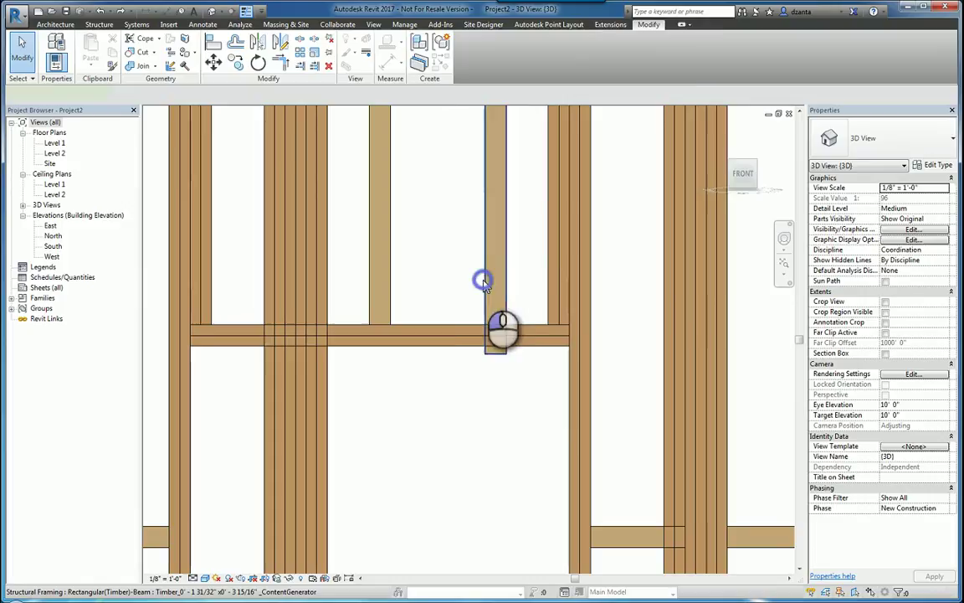
click(494, 339)
drag(496, 348, 497, 334)
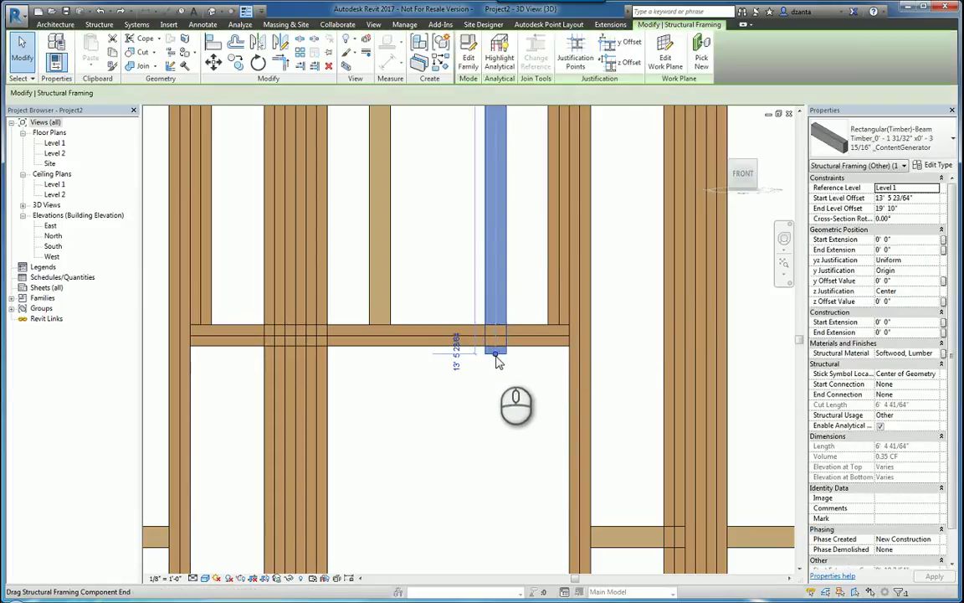
click(511, 387)
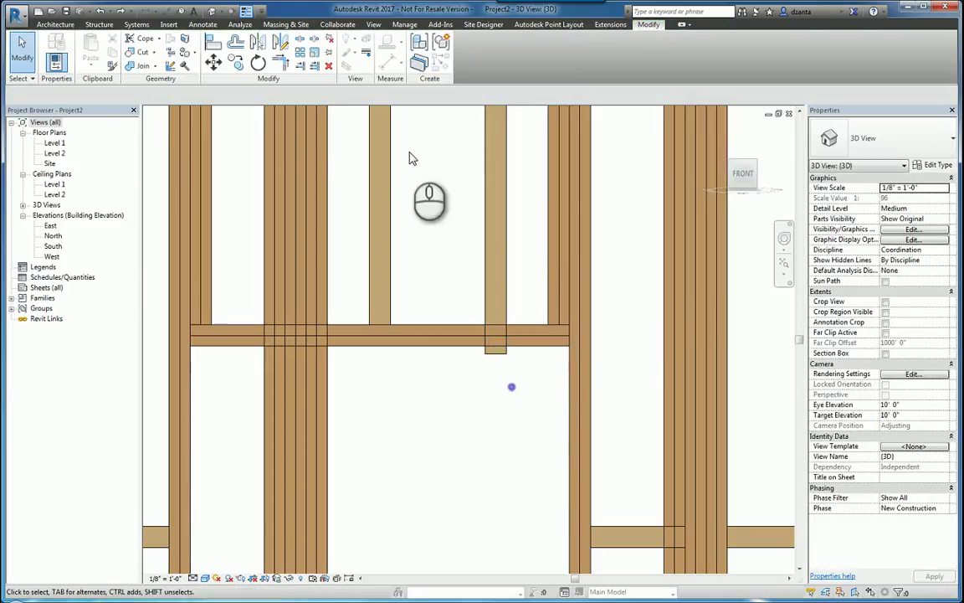
- Split the stud at the beam junction and delete the short piece protruding below it
click(300, 41)
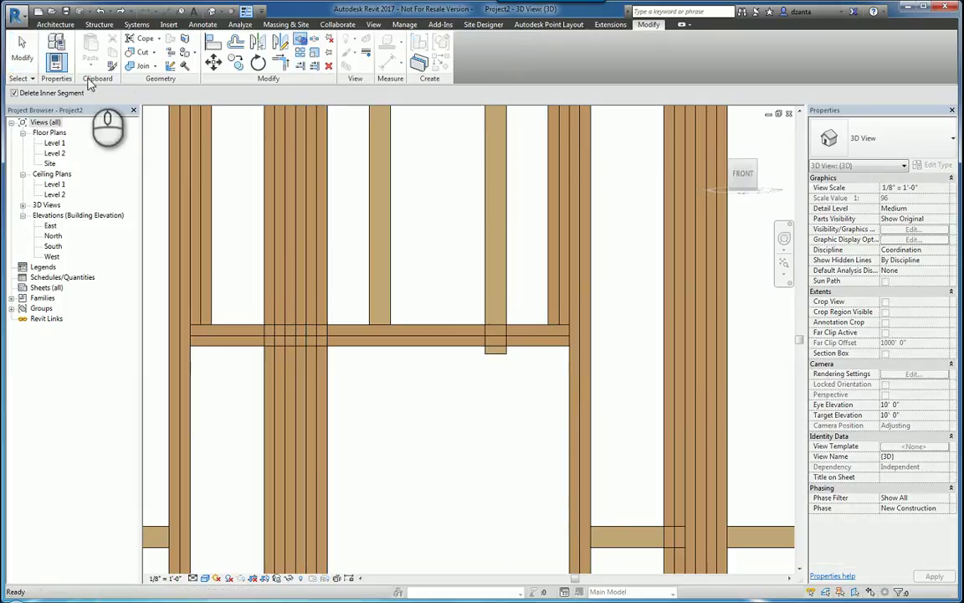
click(507, 324)
key(Escape)
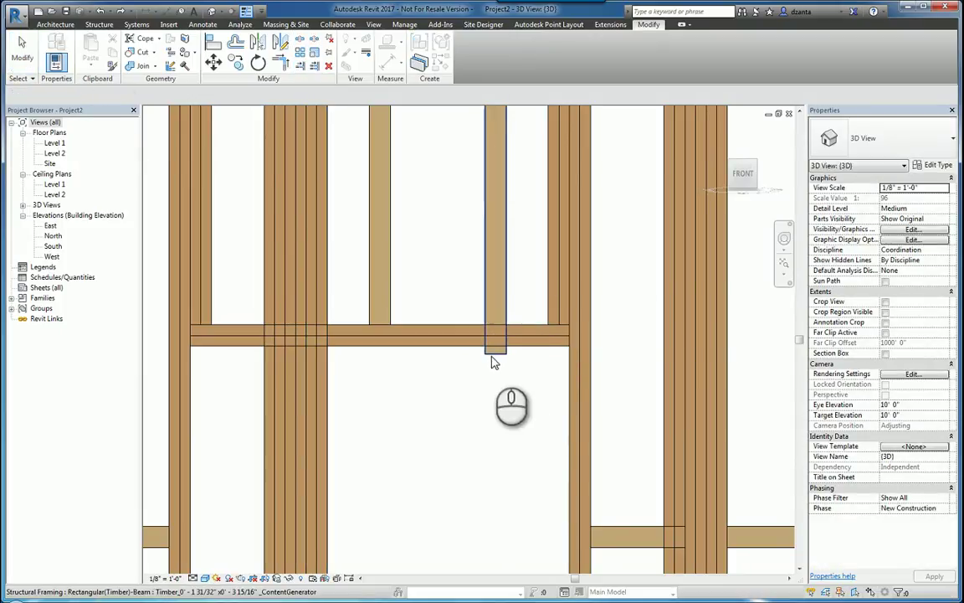
shift+middle_drag(549, 372, 456, 351)
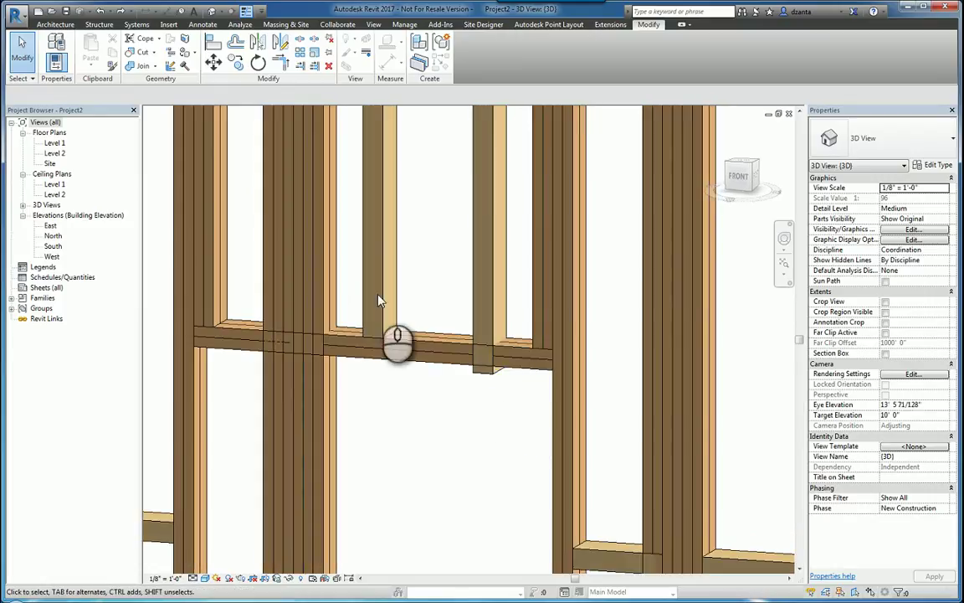
click(300, 40)
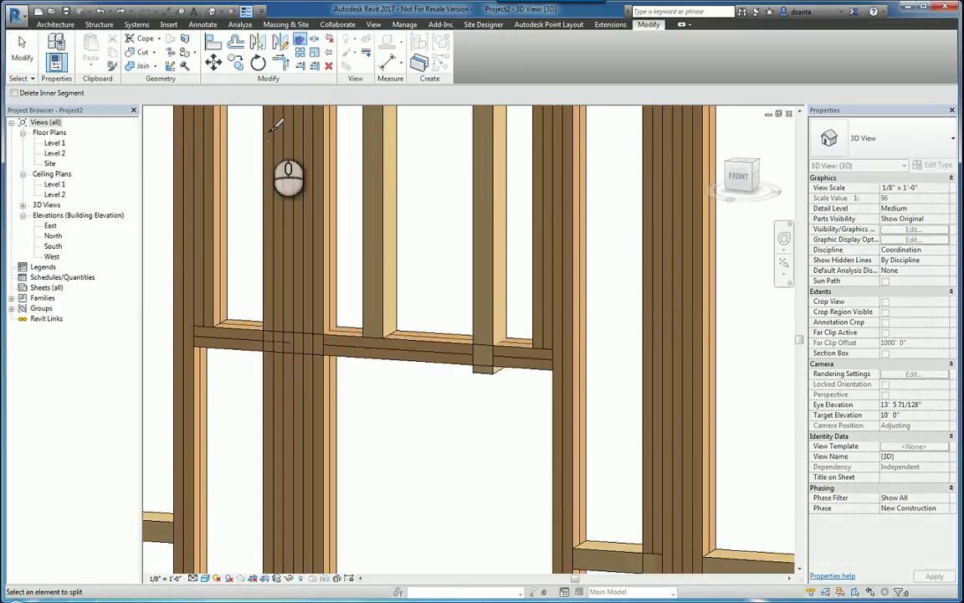
click(495, 333)
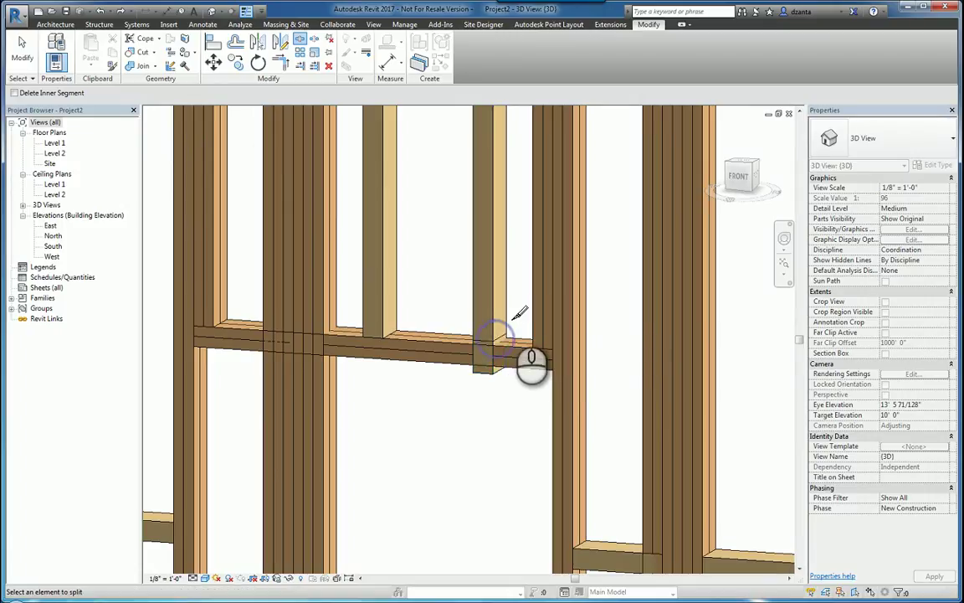
key(Escape)
click(490, 362)
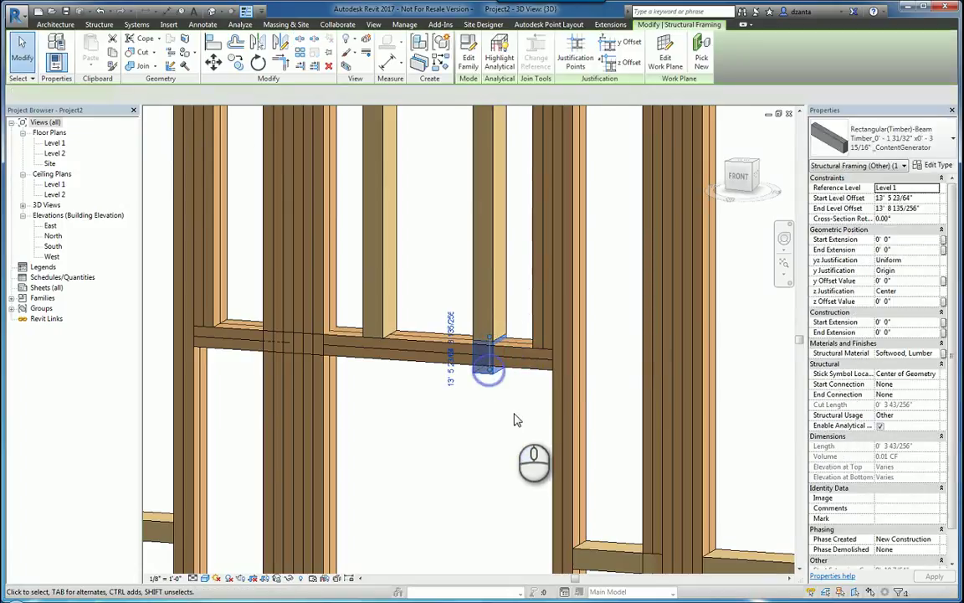
key(Delete)
shift+middle_drag(549, 404, 576, 280)
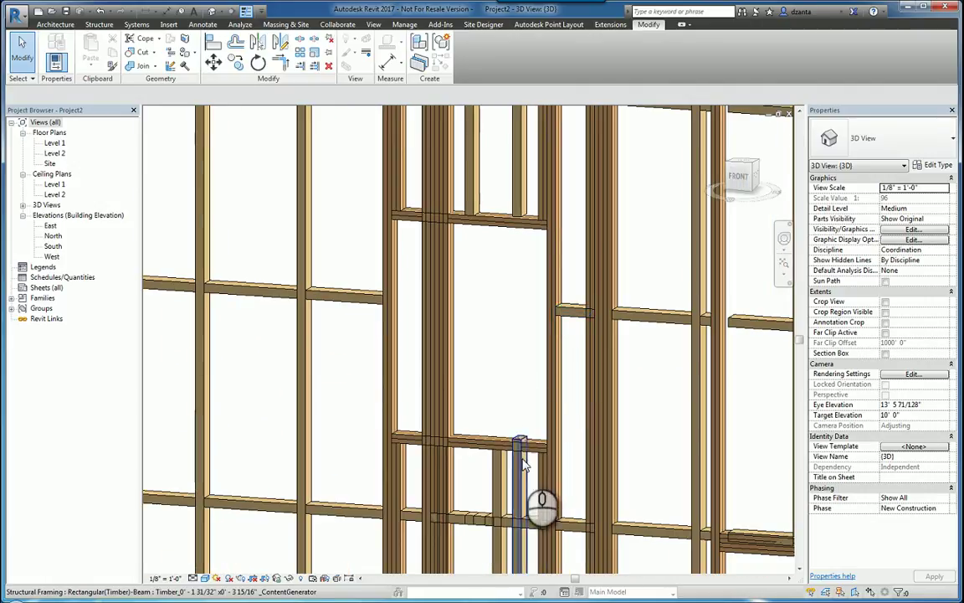
click(521, 443)
key(Escape)
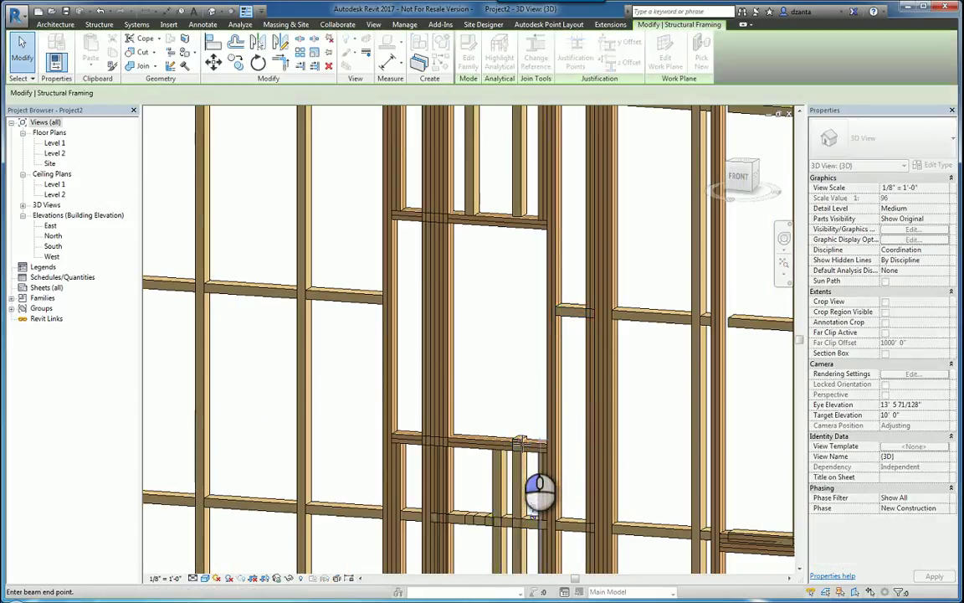
click(519, 442)
click(520, 406)
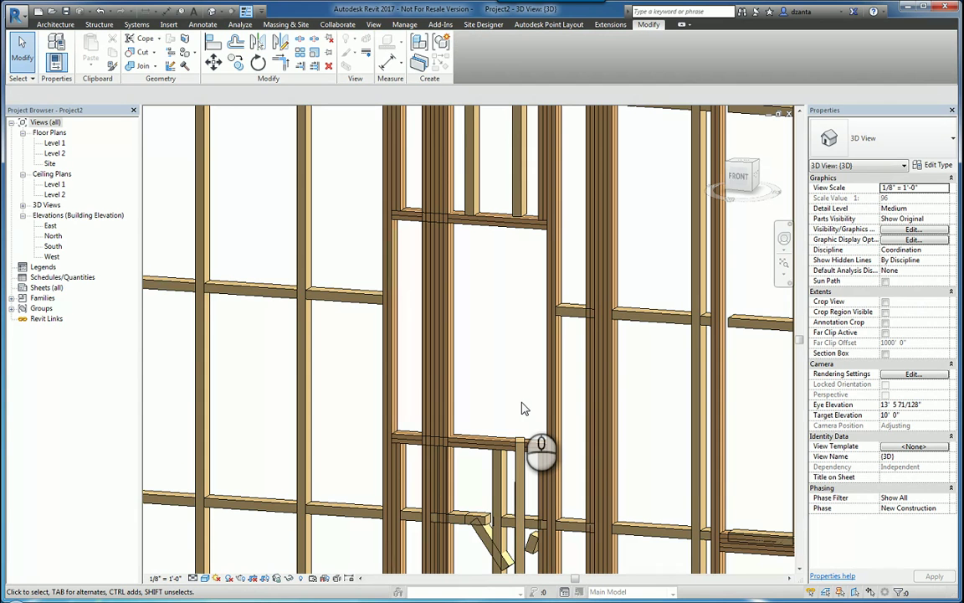
scroll(578, 393, up, 4)
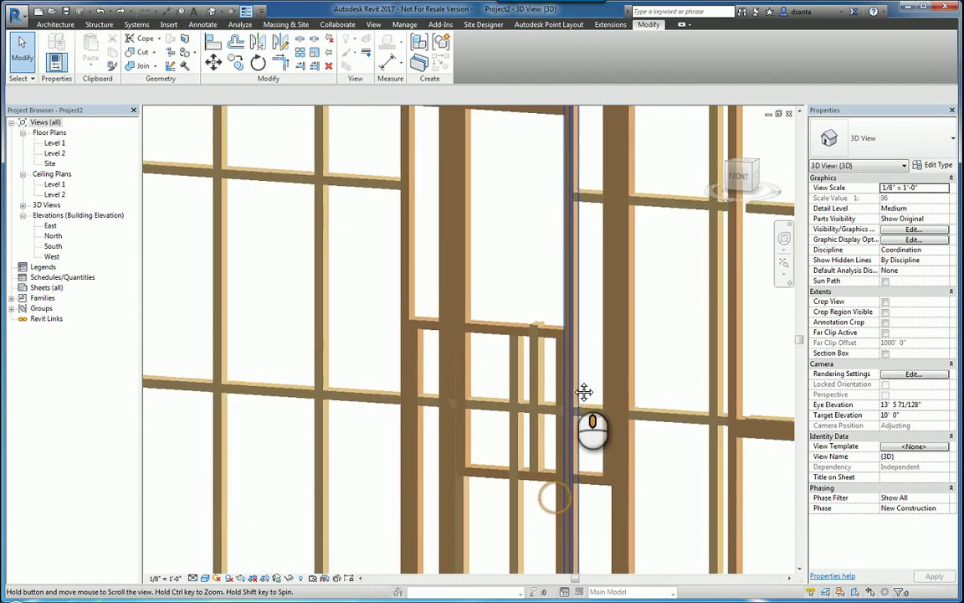
scroll(557, 339, up, 3)
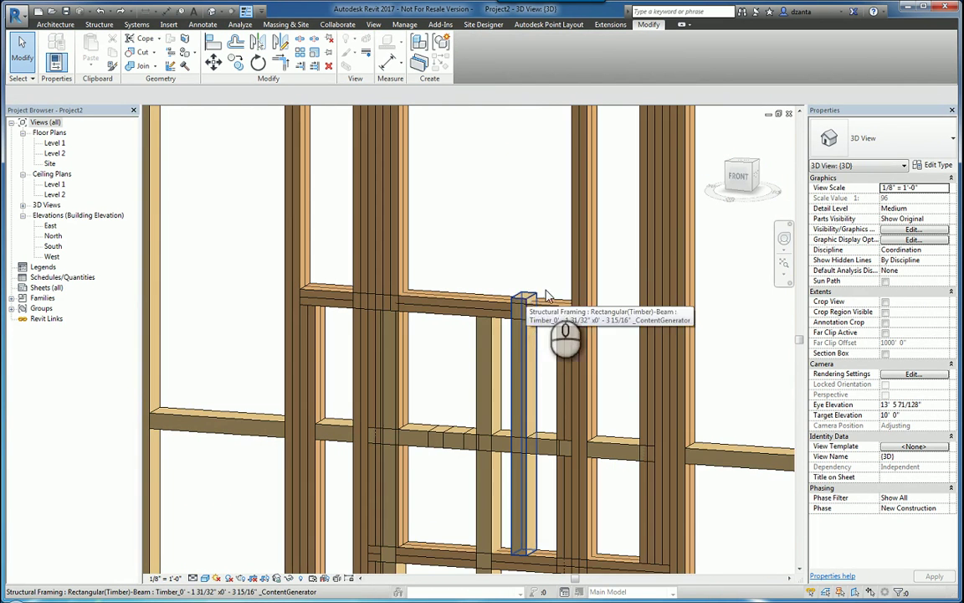
click(740, 189)
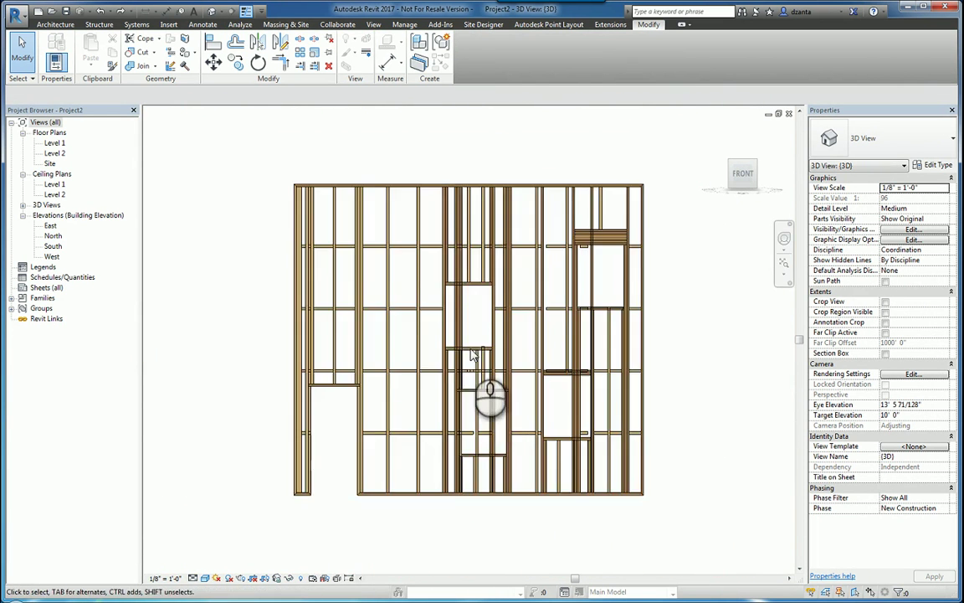
scroll(486, 366, up, 4)
scroll(486, 366, down, 5)
click(494, 335)
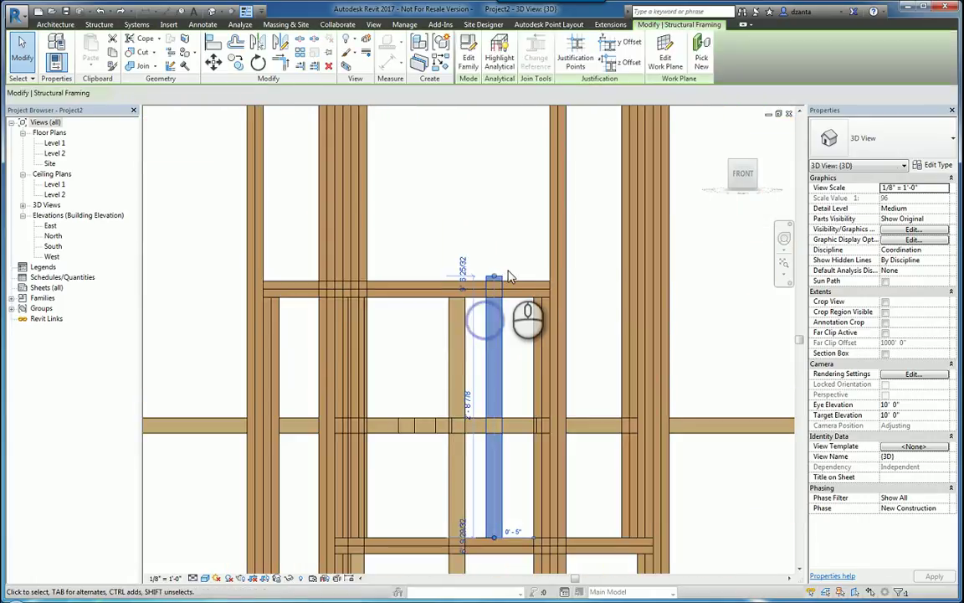
drag(497, 282, 496, 293)
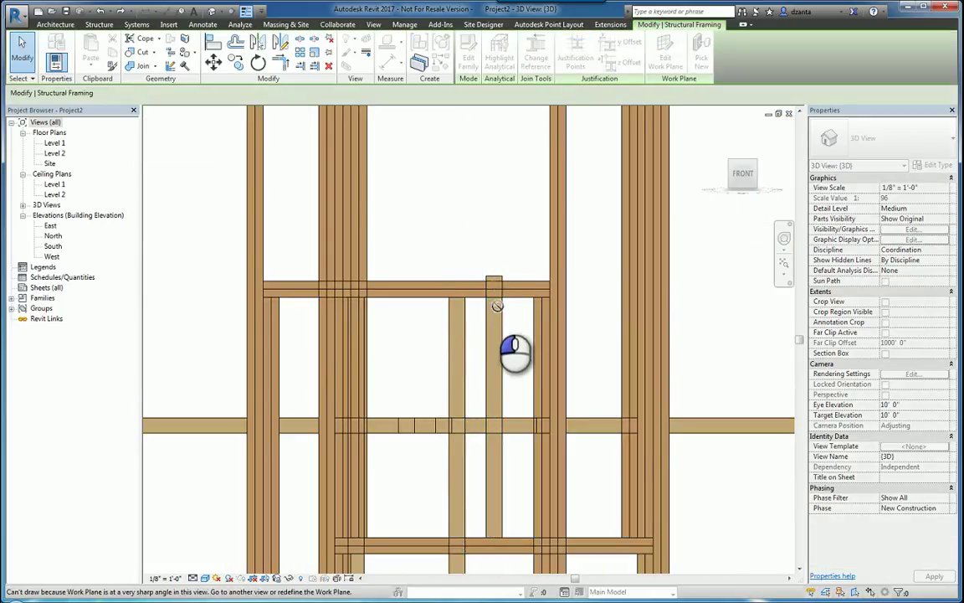
drag(495, 307, 563, 242)
- Open the South elevation and set its detail level to Fine
middle_drag(543, 243, 375, 251)
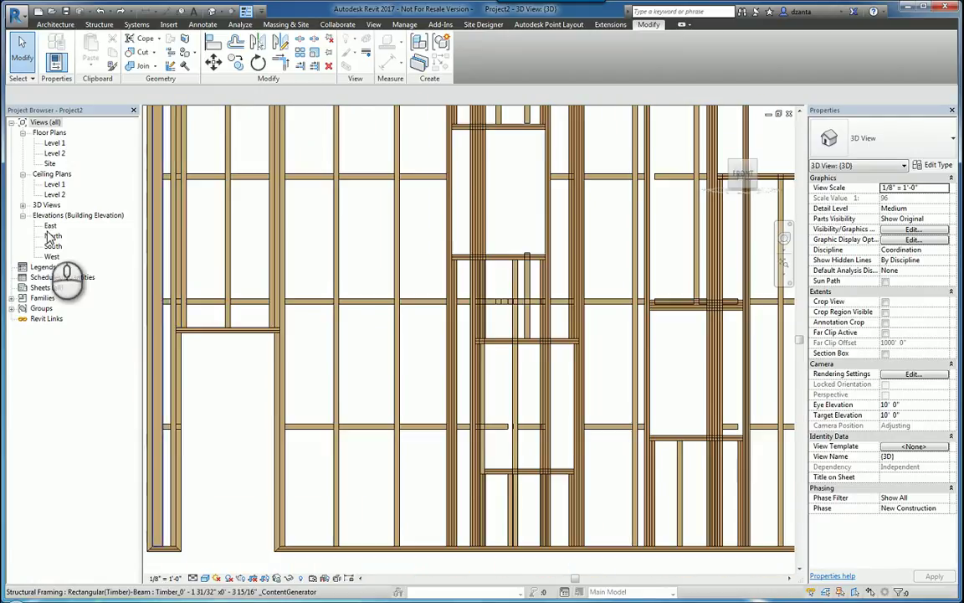
double_click(53, 246)
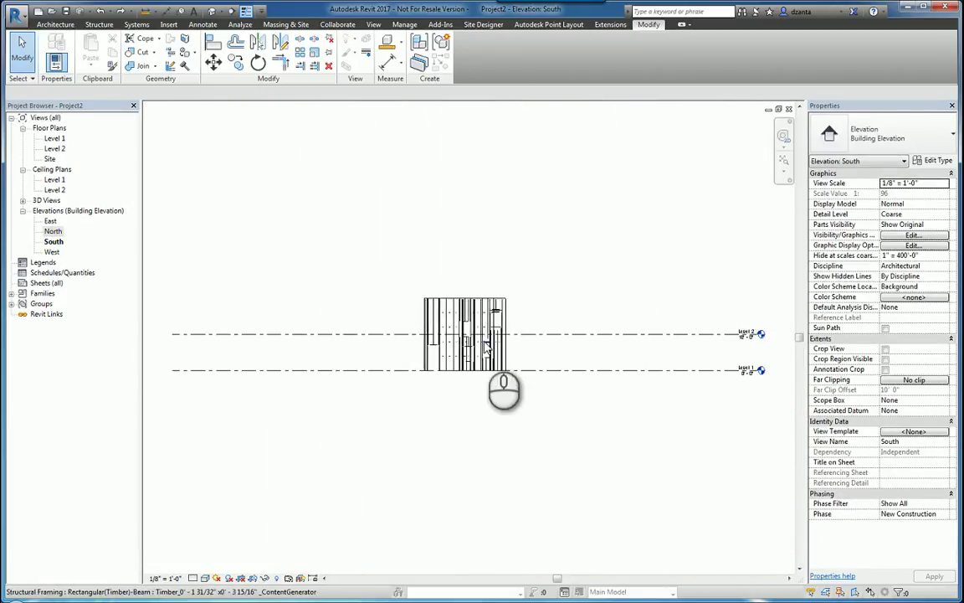
scroll(486, 346, up, 4)
click(577, 200)
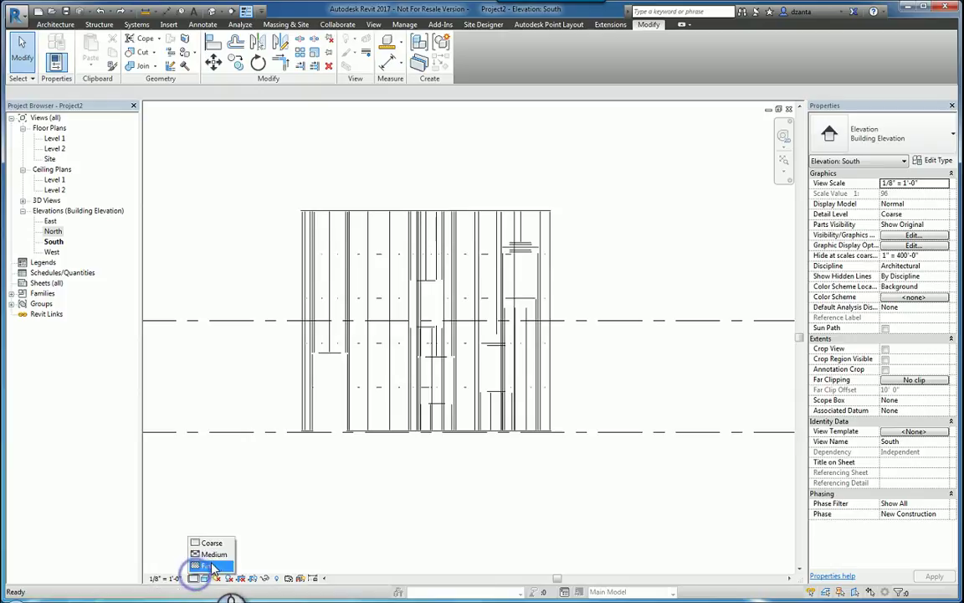
click(210, 565)
- Extend the top of the stud below the window up to the sill beam
scroll(403, 290, up, 5)
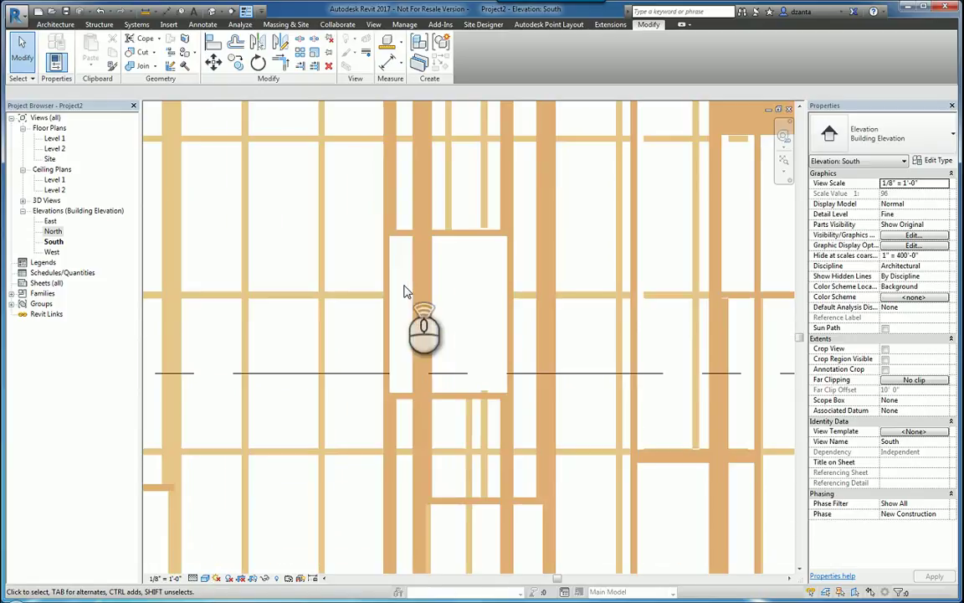
scroll(488, 452, down, 3)
click(488, 456)
scroll(491, 398, up, 4)
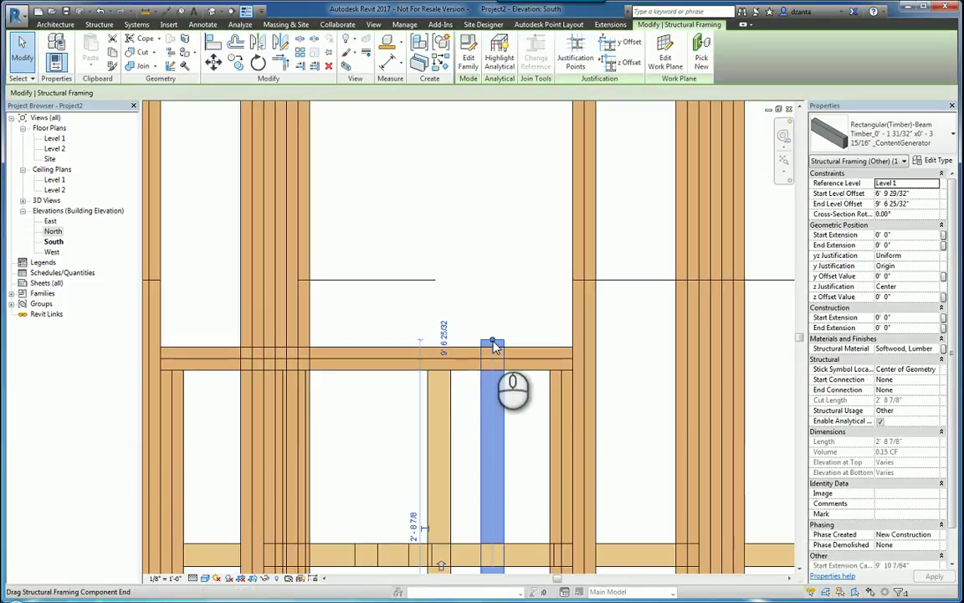
mouse_move(493, 348)
mouse_down()
mouse_move(493, 338)
mouse_move(494, 365)
mouse_up()
click(519, 399)
- Pull the bottom end of the stud above the window onto the header beam
scroll(540, 331, up, 3)
middle_drag(532, 291, 548, 382)
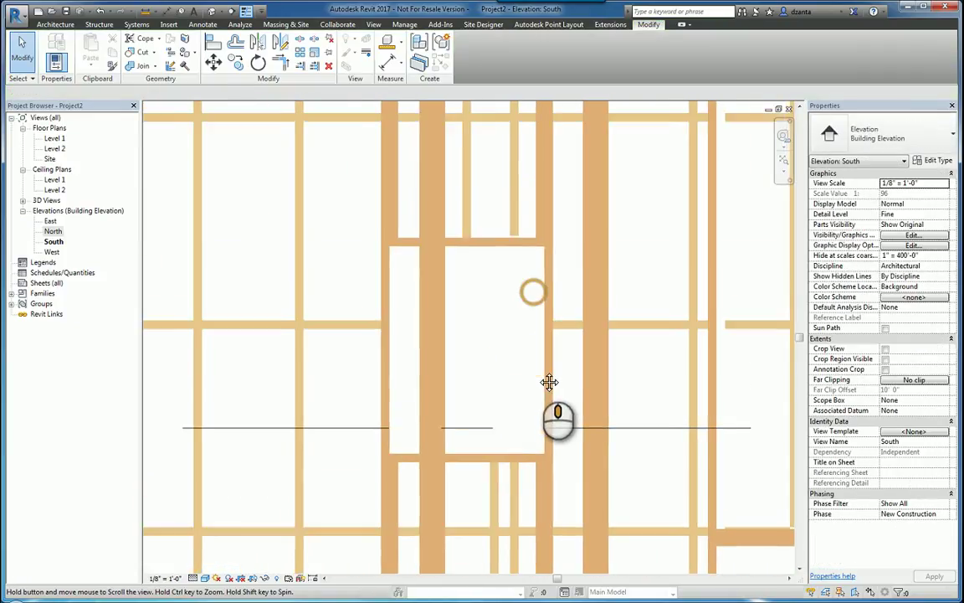
scroll(538, 274, up, 4)
scroll(538, 269, down, 4)
click(517, 244)
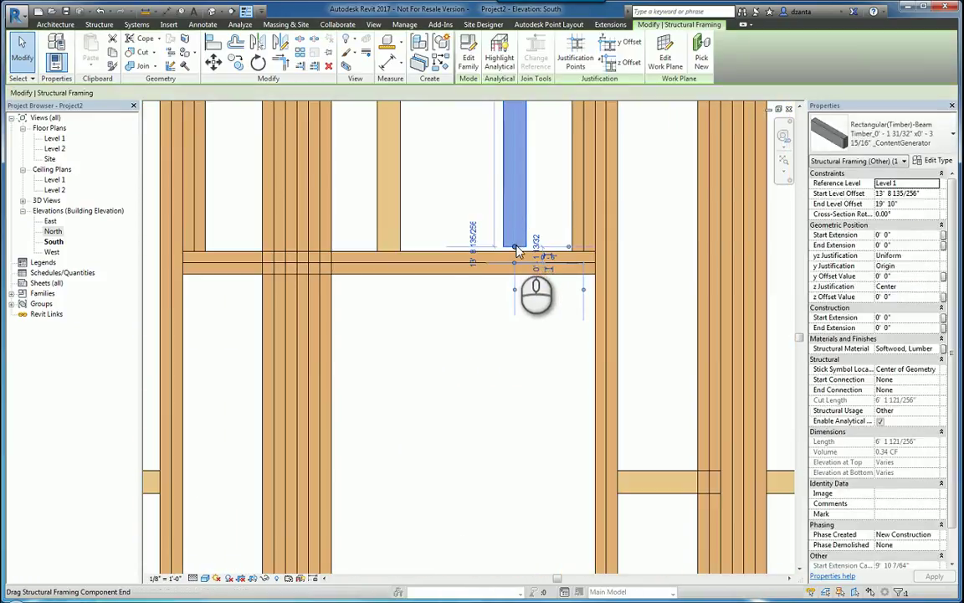
drag(517, 250, 517, 251)
click(510, 314)
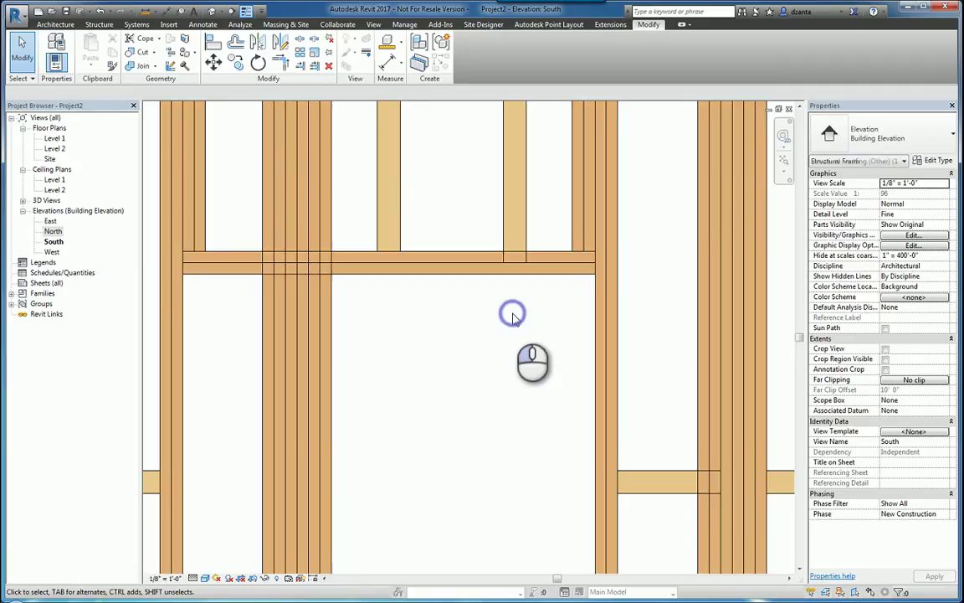
- Show the Extensions Modeling dropdown listing Frame Generator and Wood Framing Walls
scroll(517, 318, down, 4)
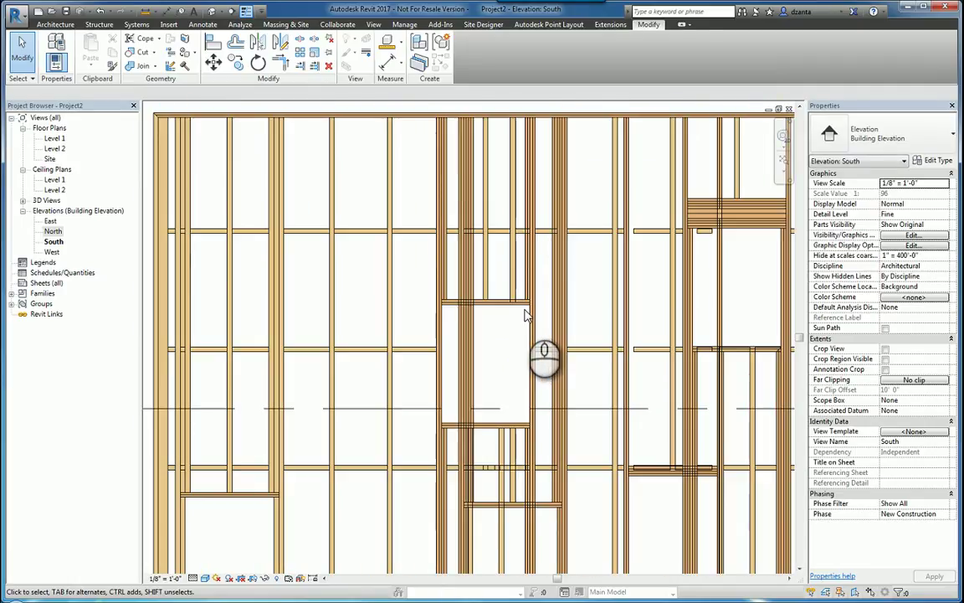
click(610, 25)
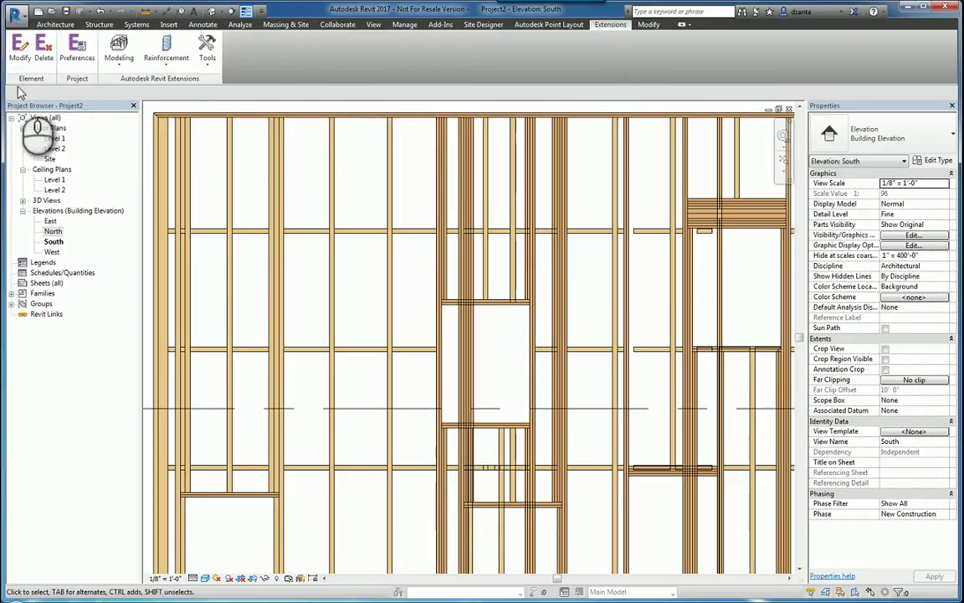
click(119, 50)
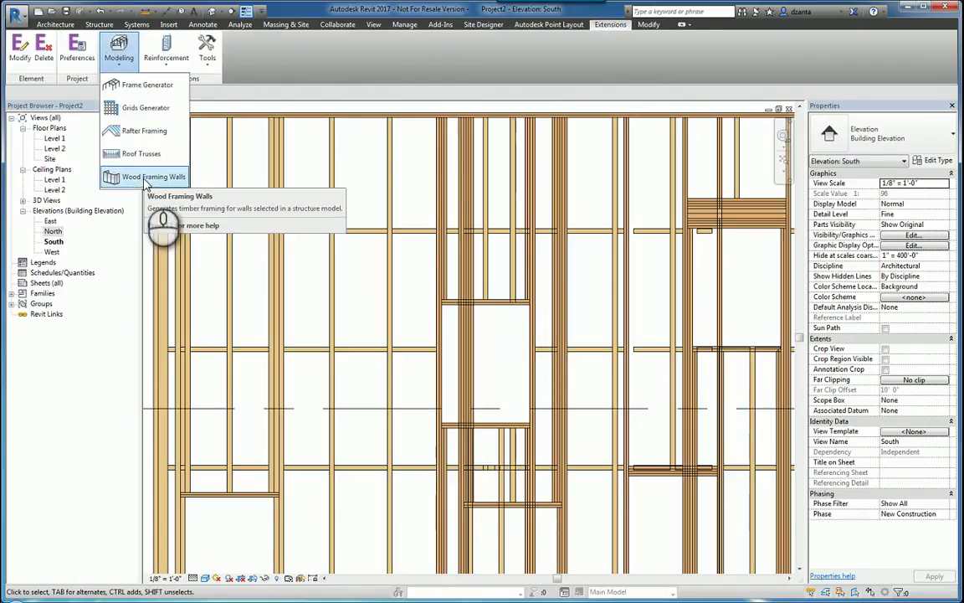